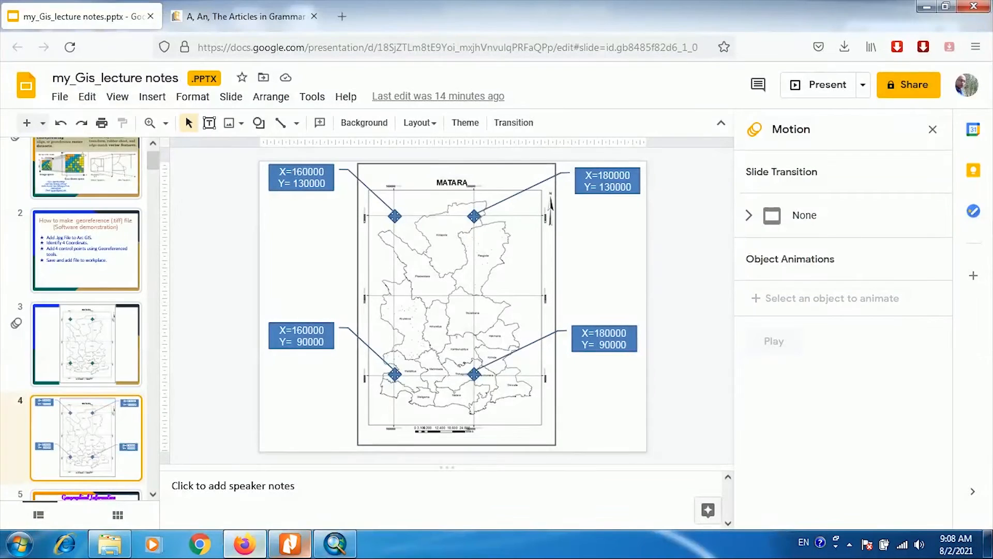
- Switch to ArcMap, display the Georeferencing toolbar and dock it beneath the standard toolbar
left_click(331, 547)
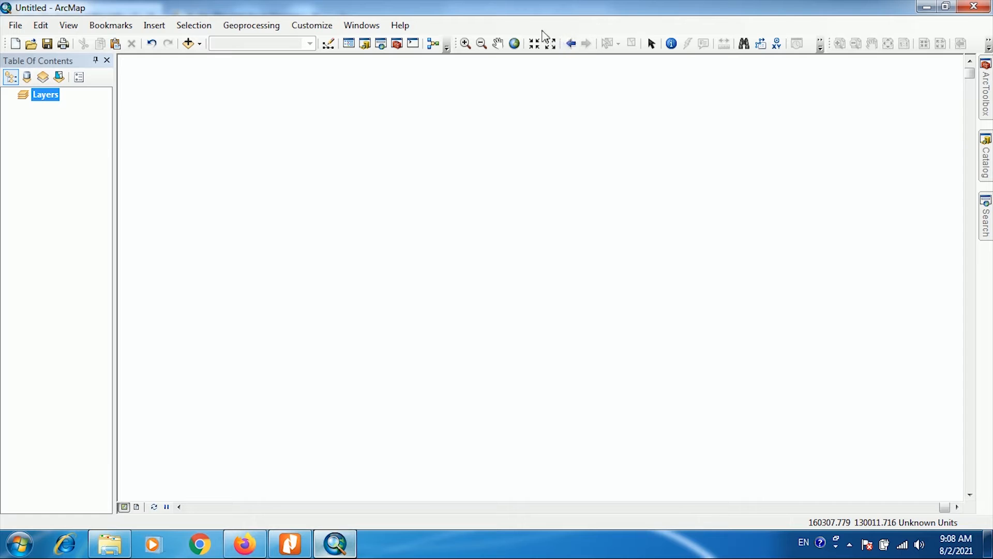
right_click(489, 30)
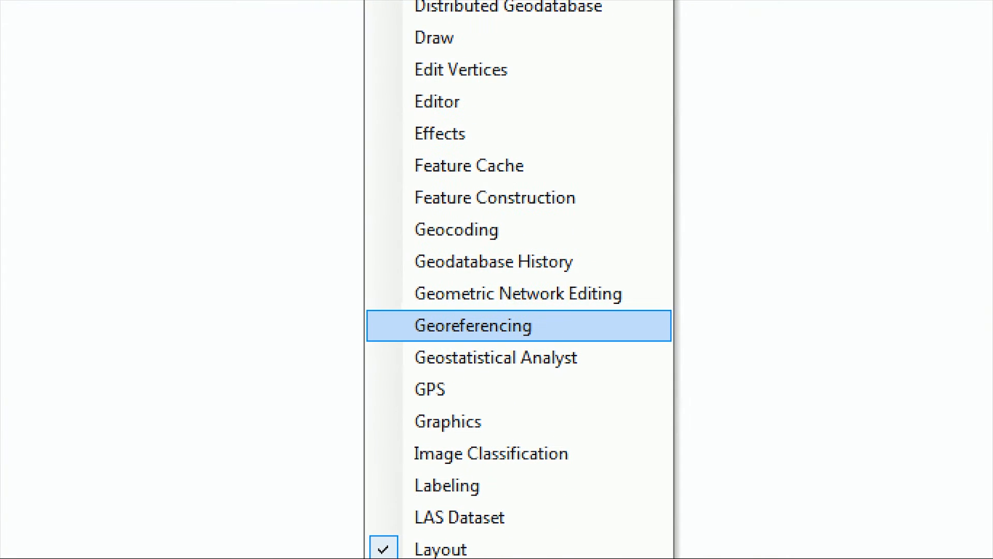
left_click(496, 326)
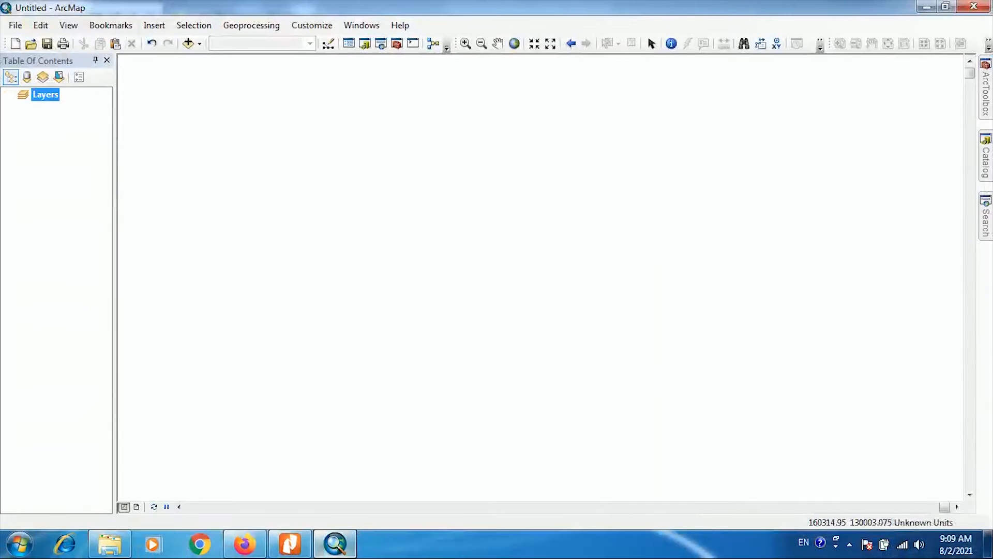
right_click(541, 30)
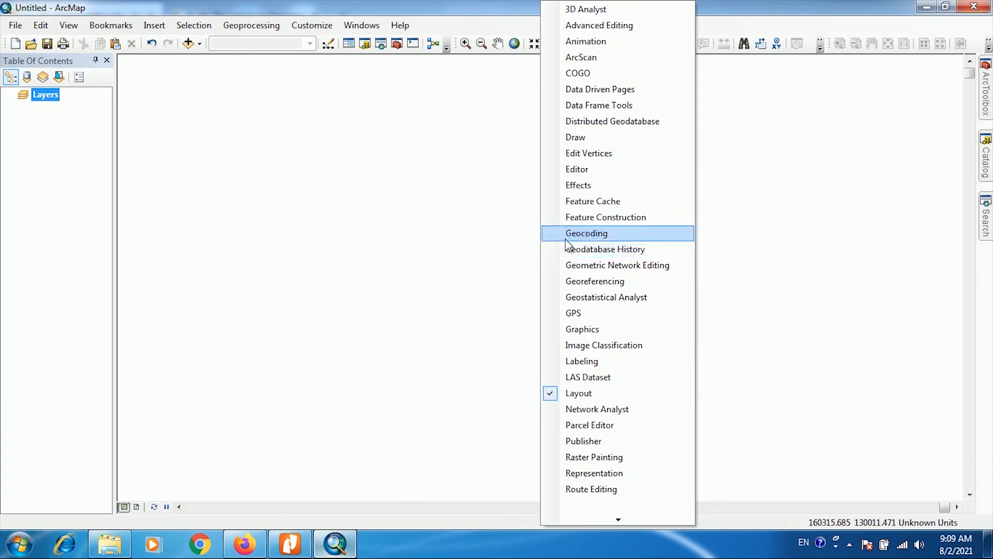
left_click(569, 289)
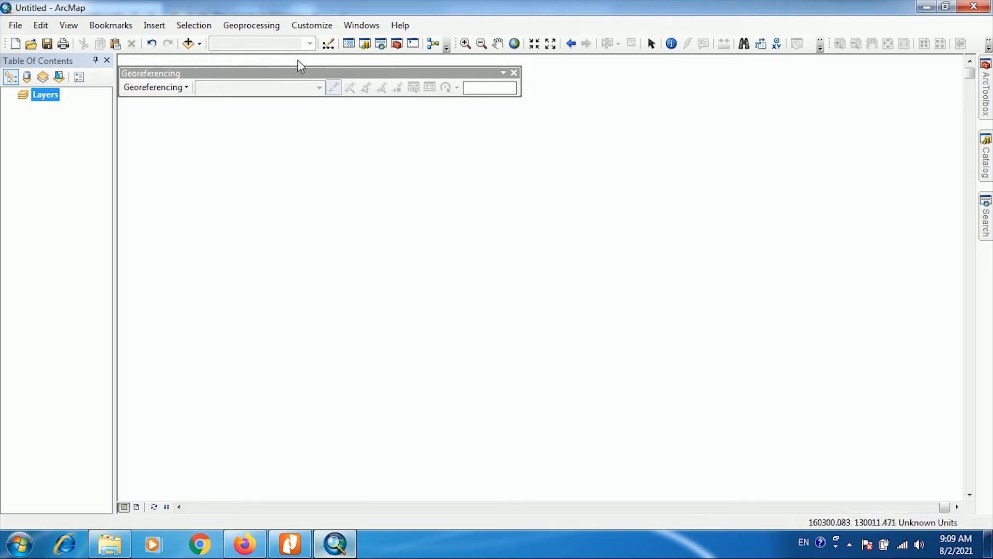
mouse_move(273, 77)
left_mouse_down()
mouse_move(271, 68)
mouse_move(267, 77)
left_mouse_up()
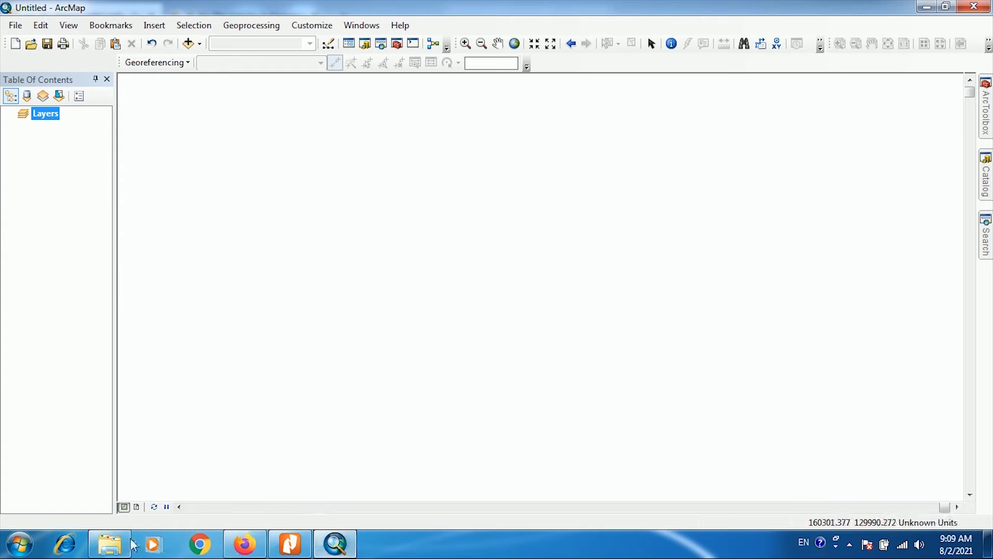
- Add Scaned_01.jpg from the Georeference1 folder in the Catalog to the map, accepting the missing spatial reference
left_click(109, 543)
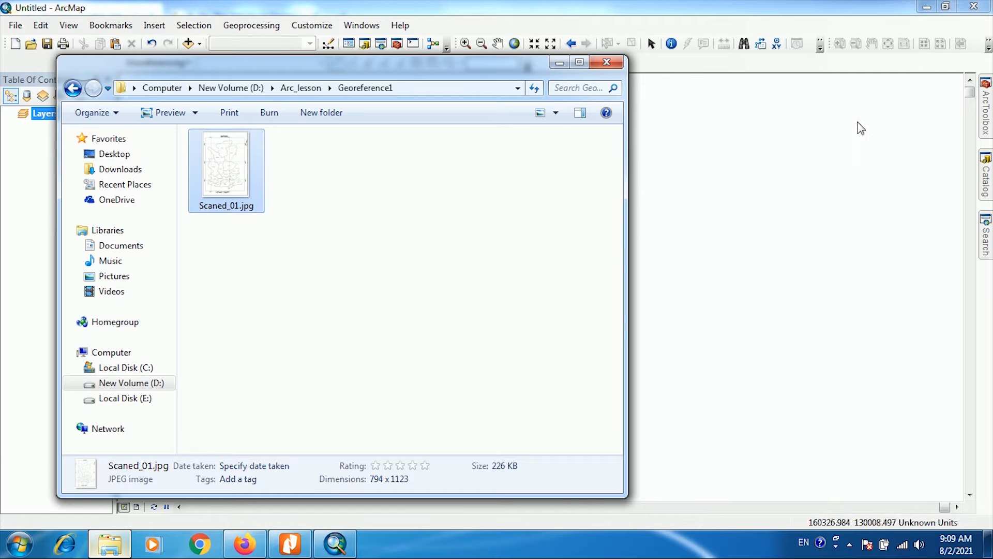
left_click(988, 188)
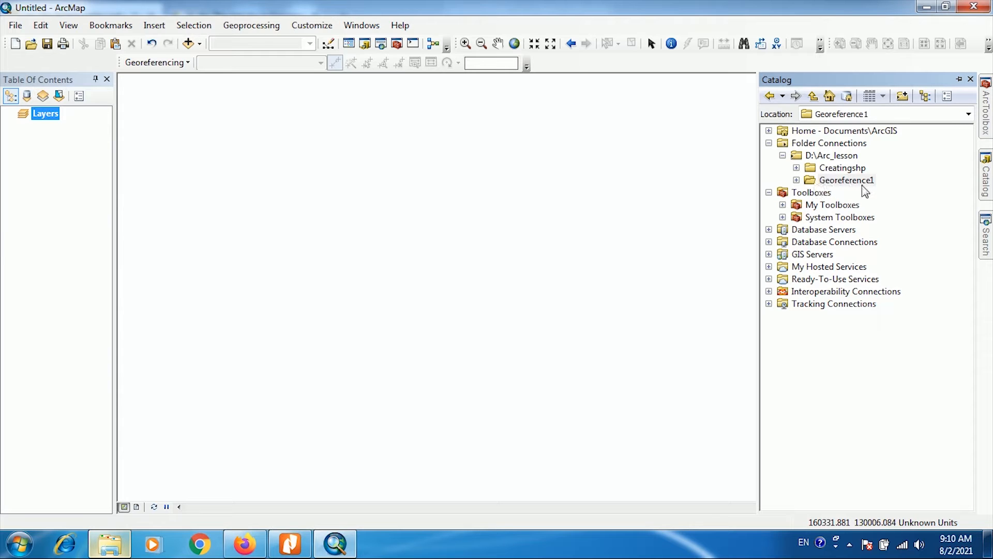
left_click(796, 180)
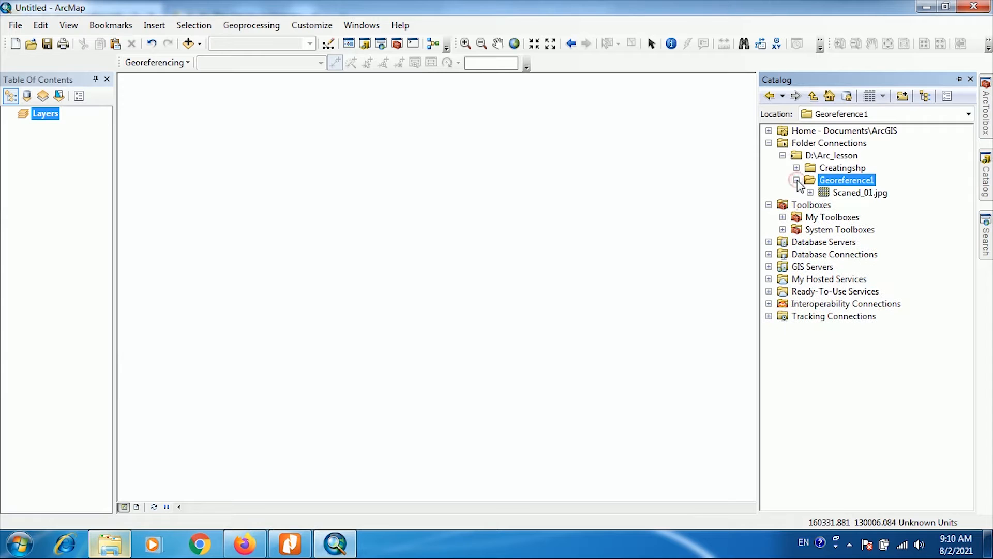
left_click(844, 196)
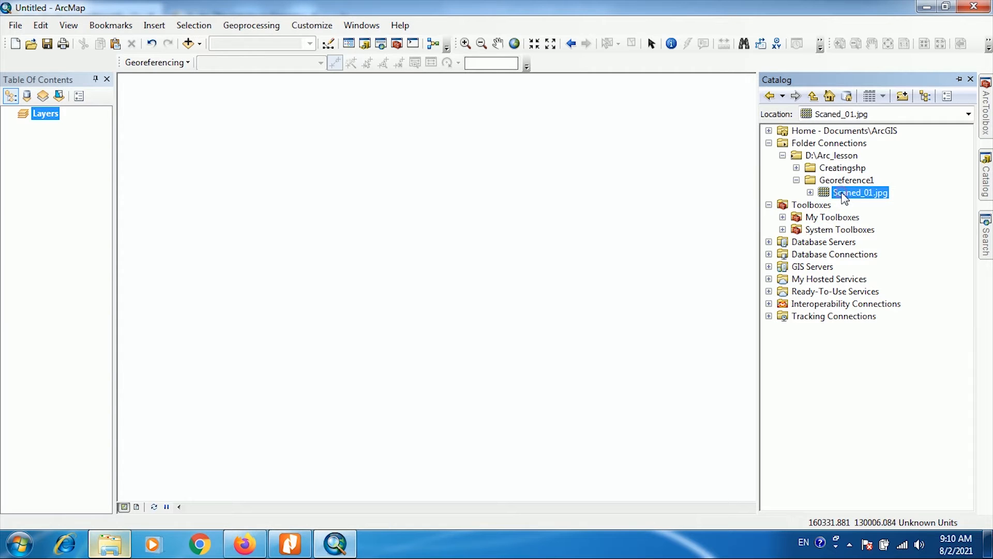
left_click_drag(844, 199, 587, 201)
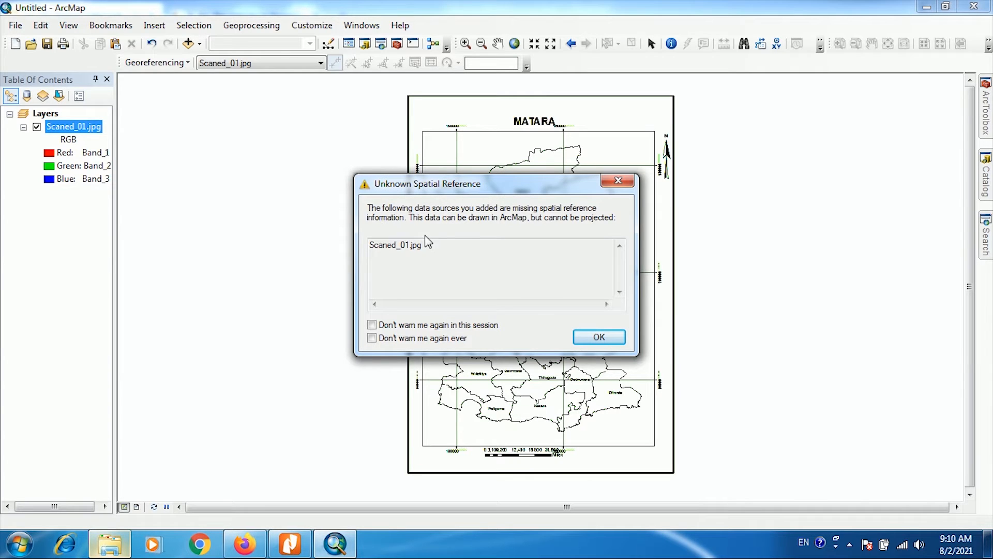
left_click(599, 337)
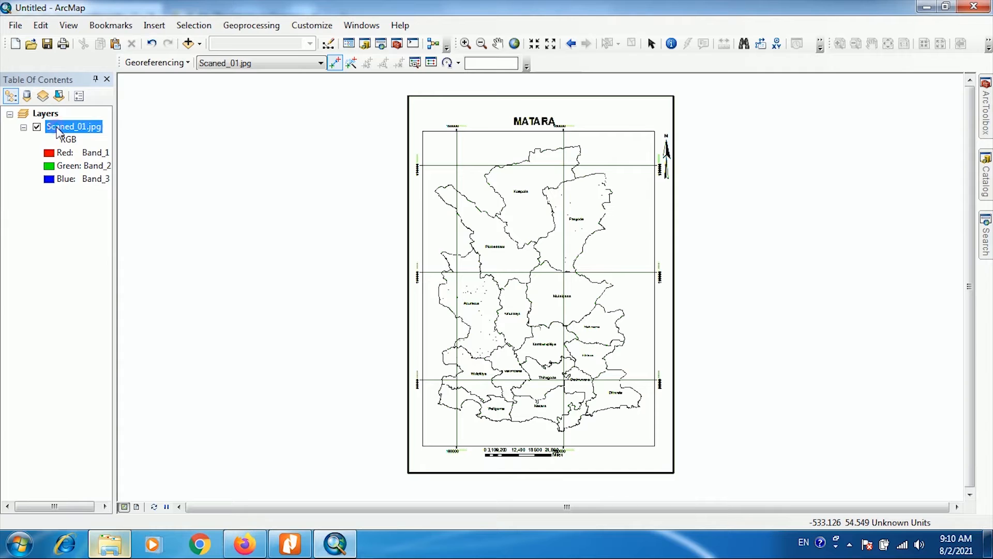
- Remove the Scaned_01.jpg layer from the data frame
right_click(58, 129)
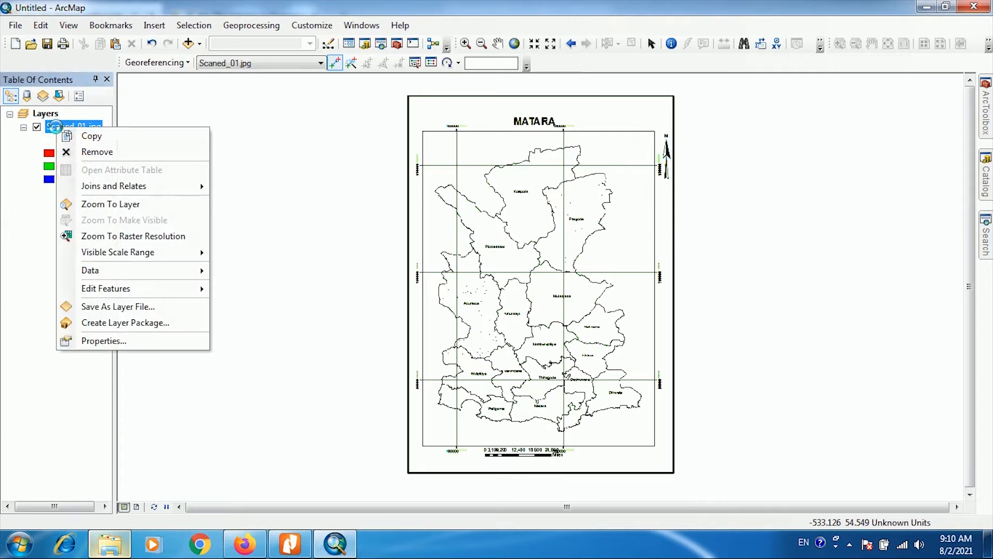
left_click(92, 155)
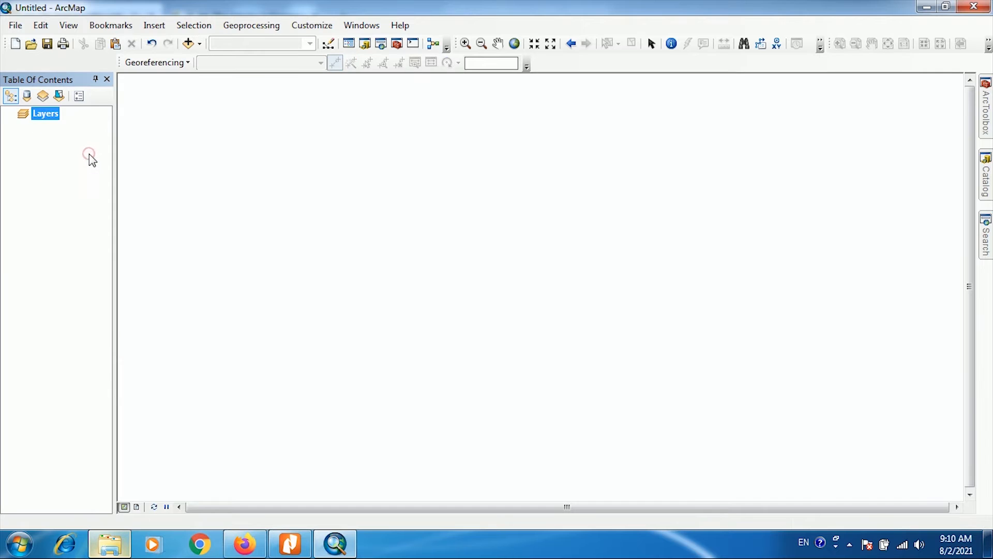
- Add the whole Scaned_01.jpg raster from the Georeference1 folder with Add Data, accepting the missing spatial reference
left_click(188, 44)
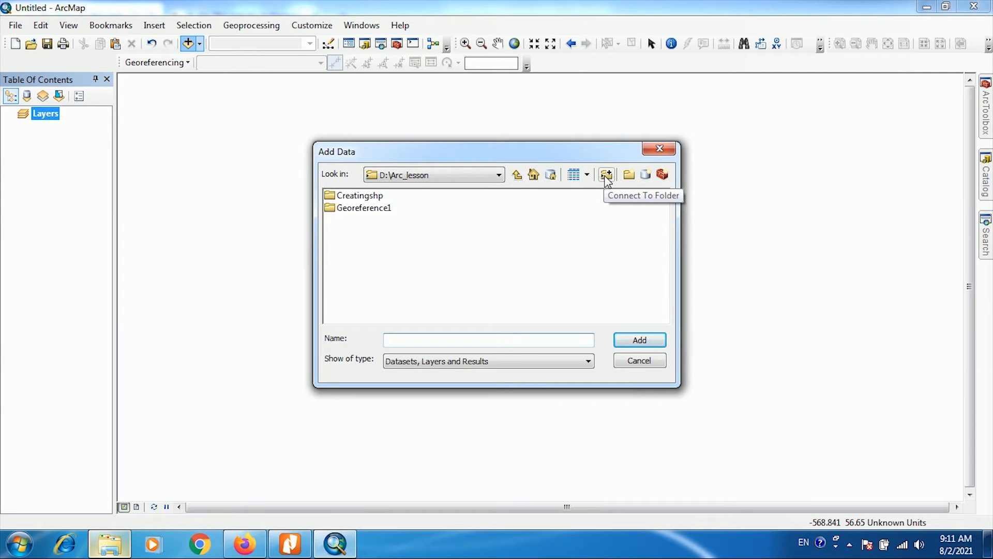
double_click(342, 212)
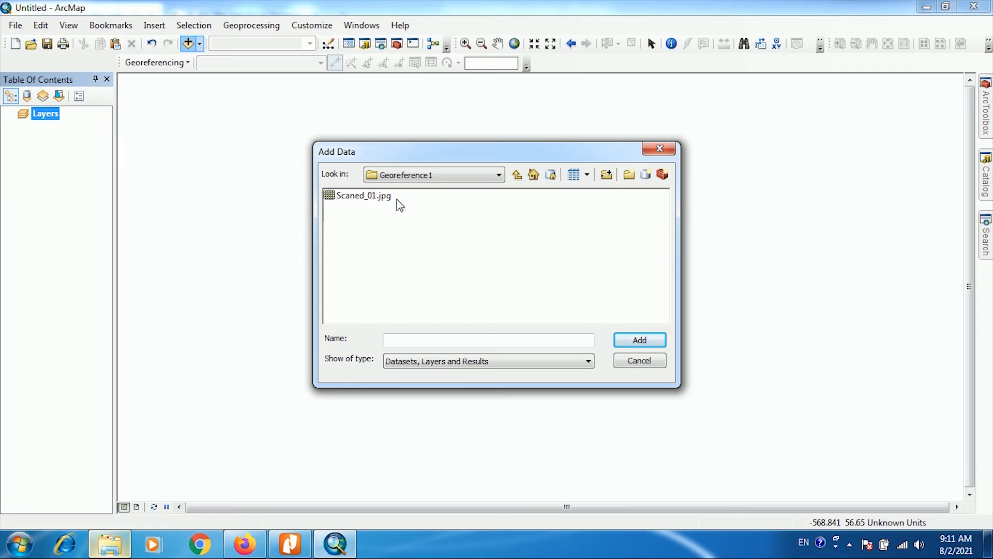
double_click(332, 200)
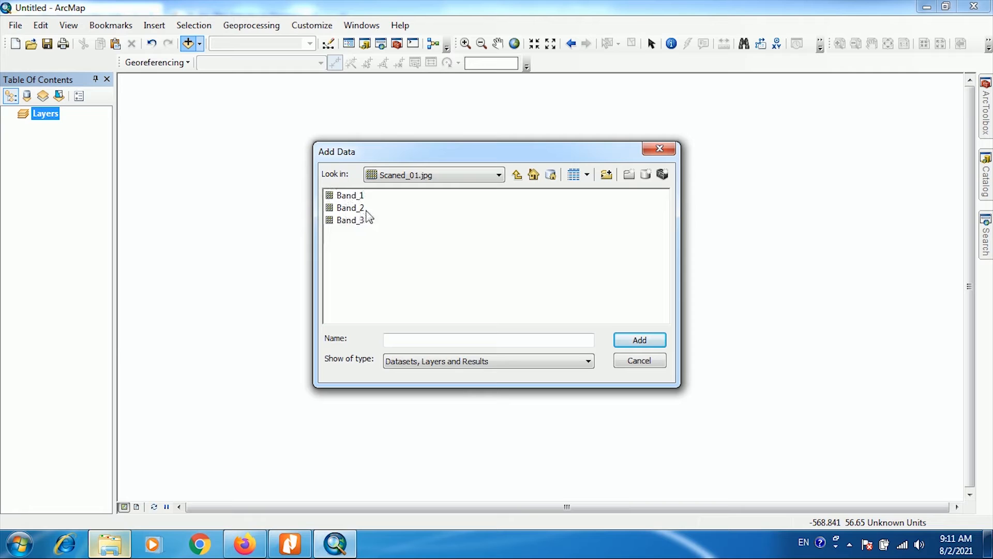
left_click(517, 176)
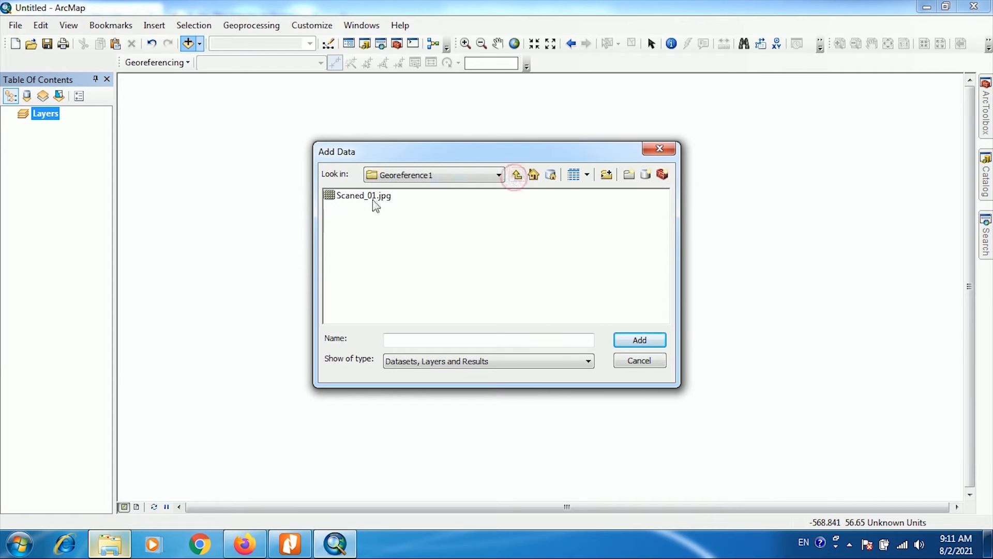
left_click(334, 201)
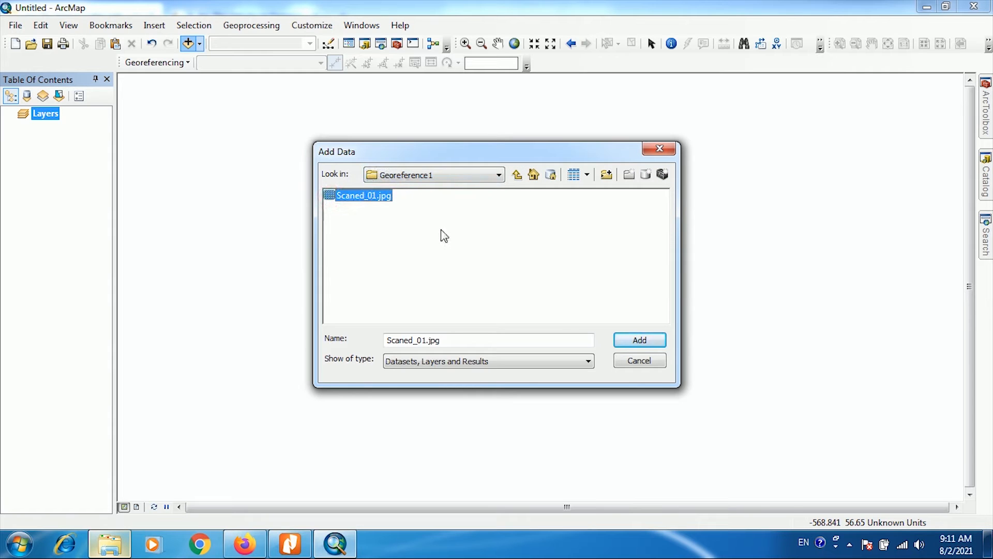
left_click(631, 343)
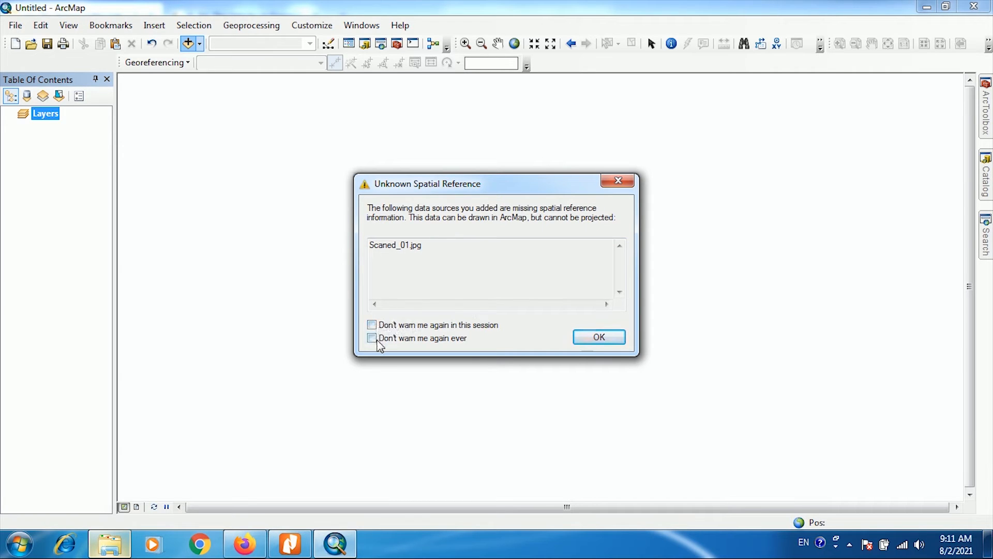
left_click(603, 343)
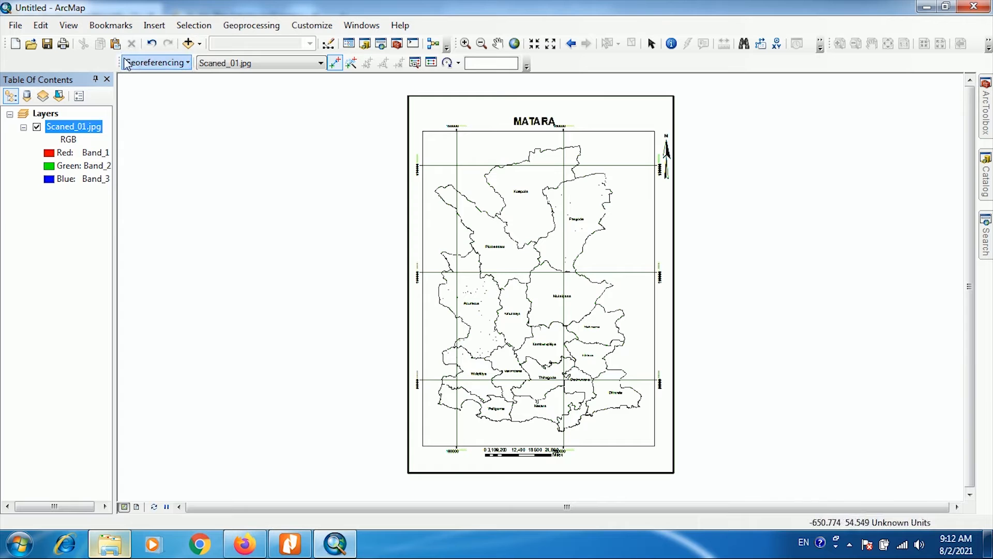
- Undock the Georeferencing toolbar so it floats over the map and choose Scaned_01.jpg as its target layer
left_click_drag(120, 60, 139, 98)
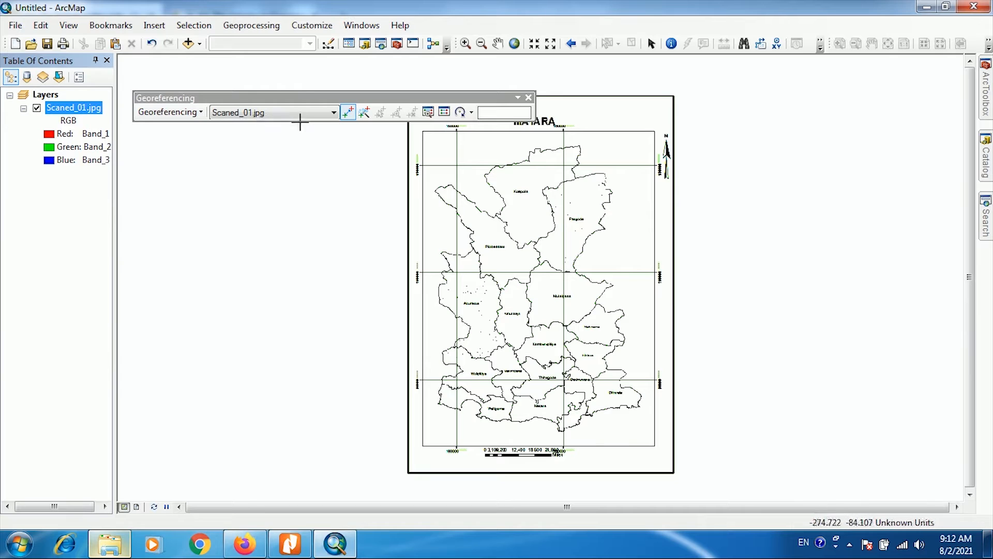
left_click(334, 114)
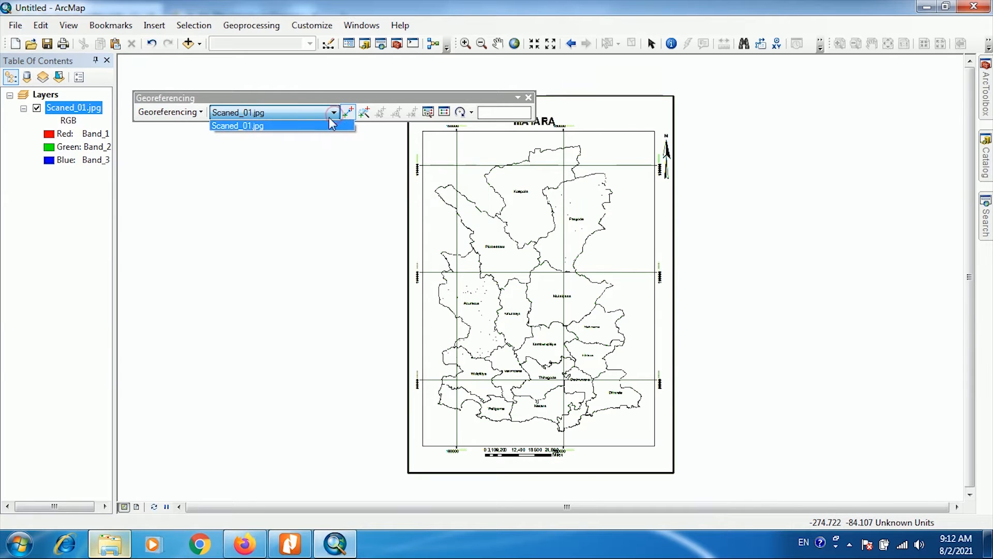
left_click(312, 128)
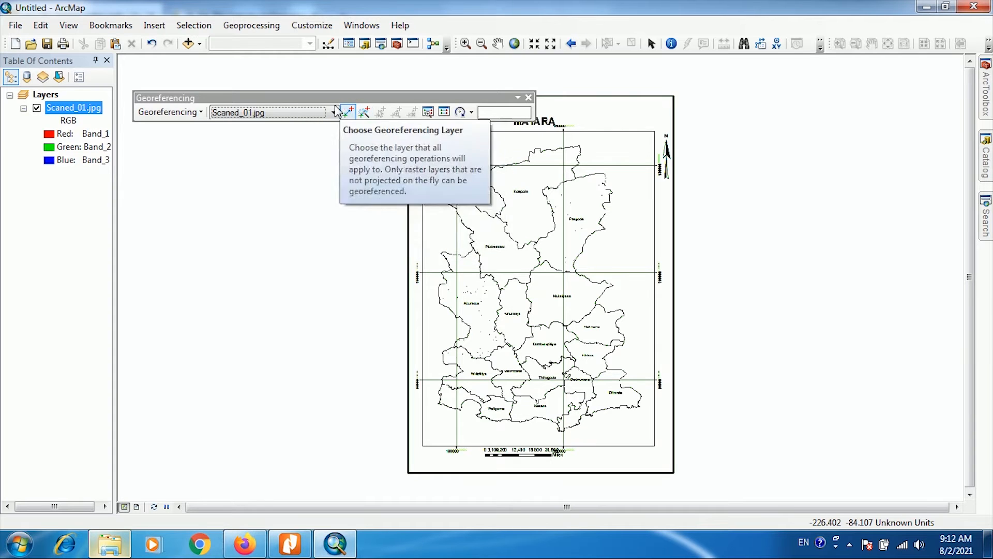
- Open the Link Table and move it away from the map's upper grid intersections
left_click(445, 112)
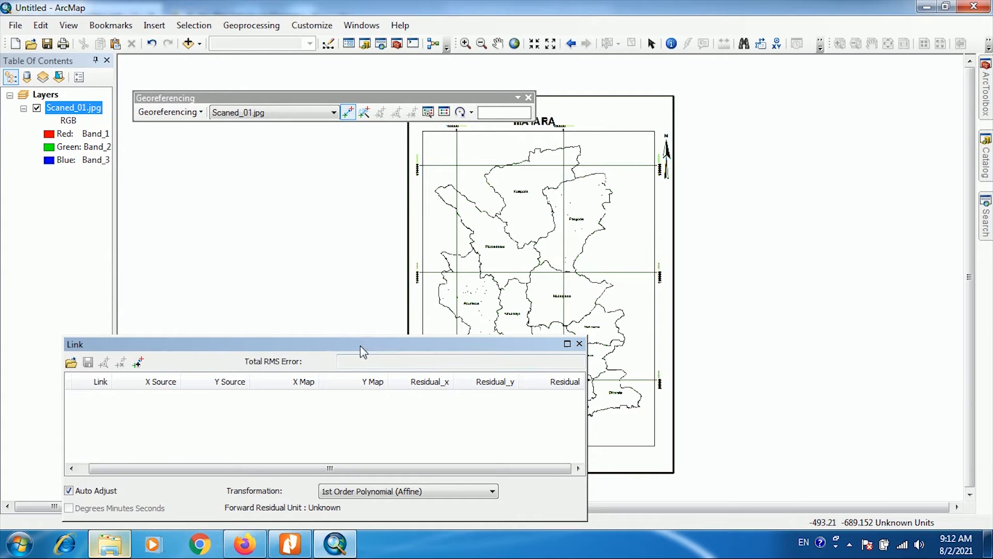
left_click_drag(360, 345, 309, 358)
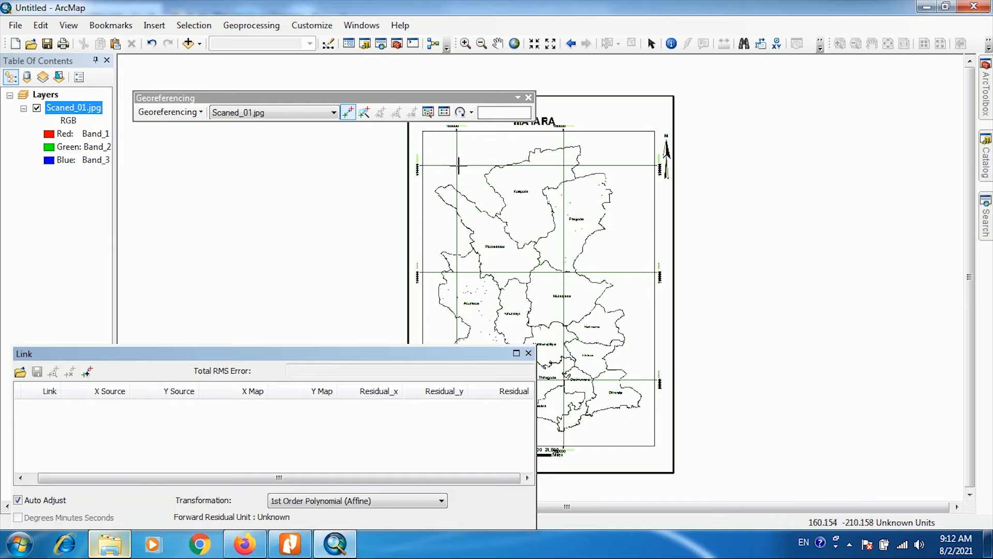
- Place the first control point on the centre of the Matara map's upper-left grid intersection with Add Control Points
left_click(465, 44)
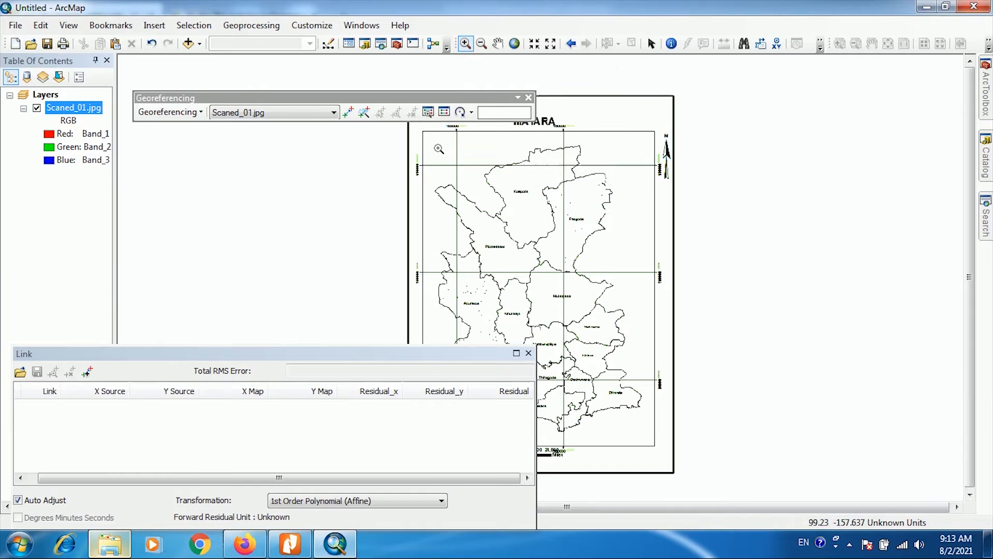
left_click_drag(437, 148, 481, 182)
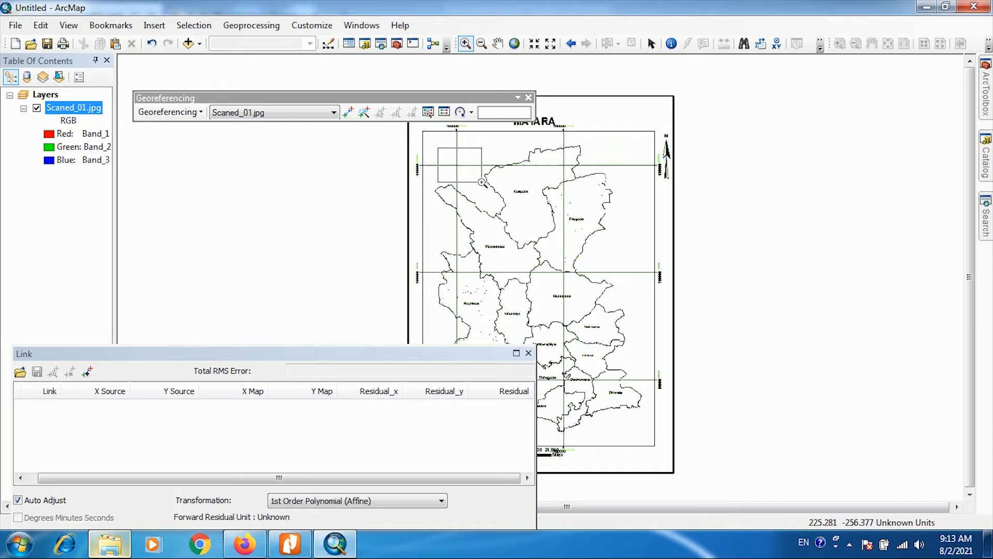
left_click_drag(481, 182, 483, 183)
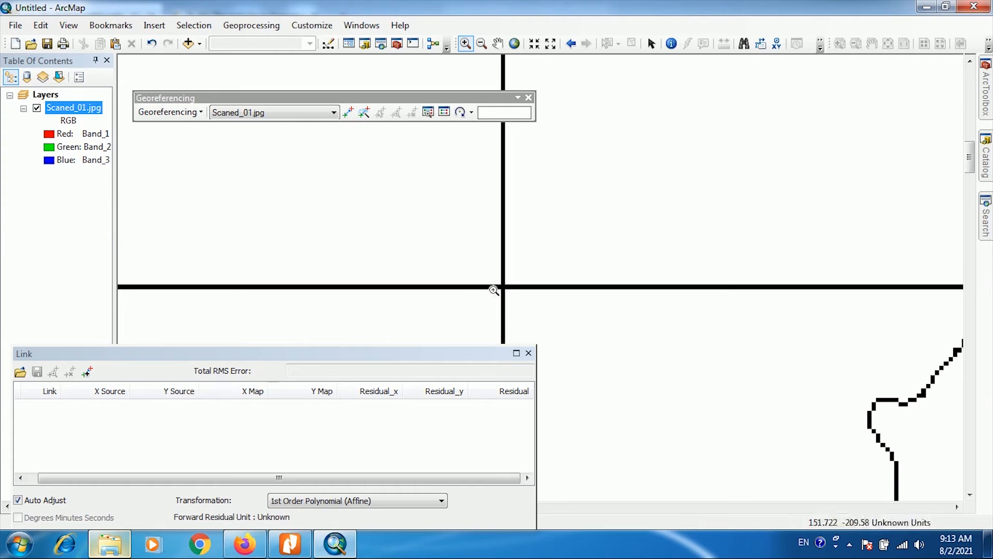
left_click_drag(450, 245, 555, 319)
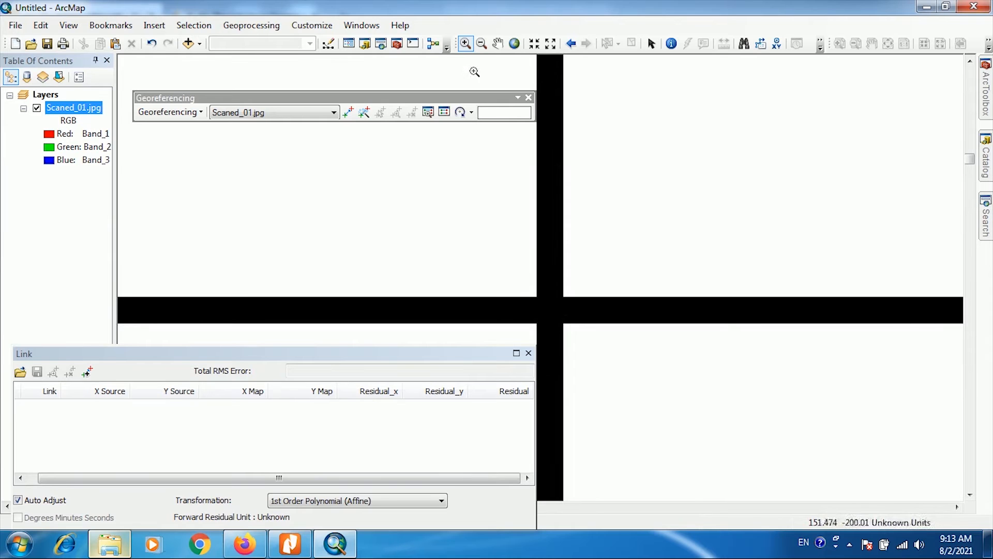
left_click(498, 45)
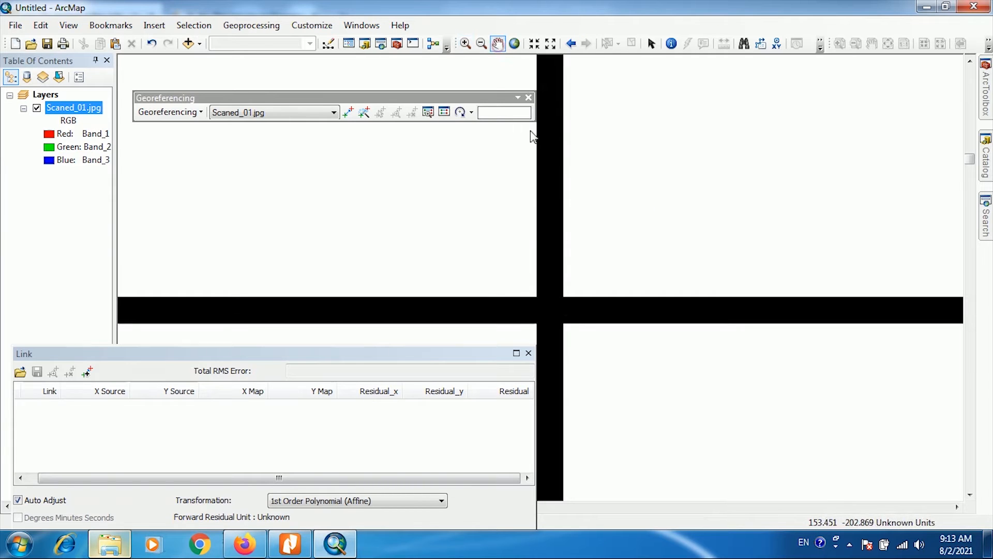
left_click_drag(582, 300, 599, 229)
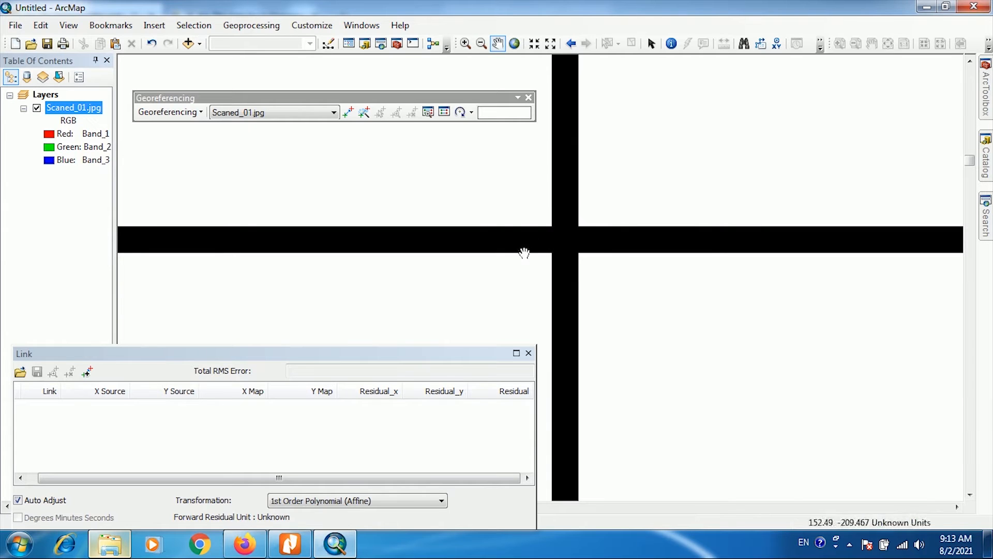
left_click(348, 115)
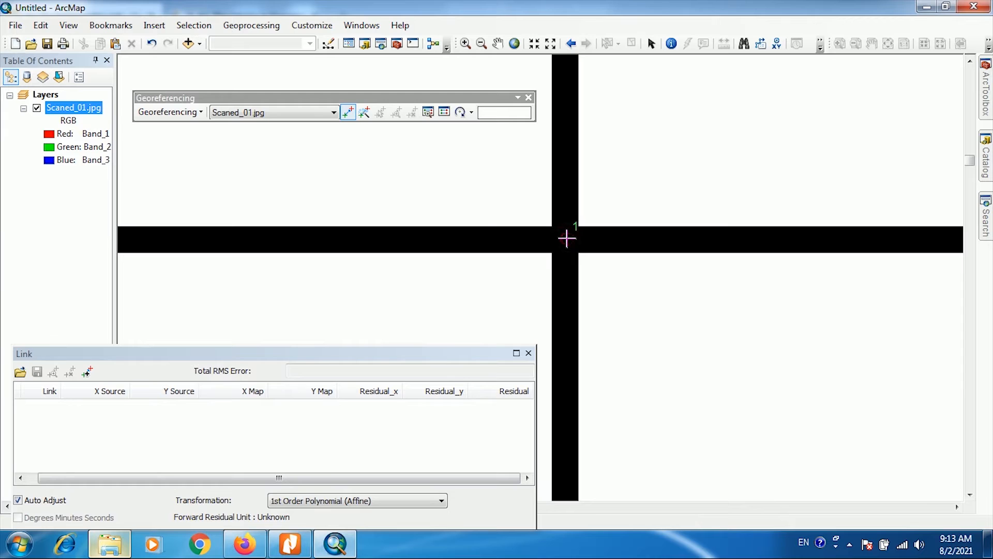
- Give the first control point the coordinates X 160000 and Y 130000, consulting the labelled map slide in Google Slides
right_click(566, 238)
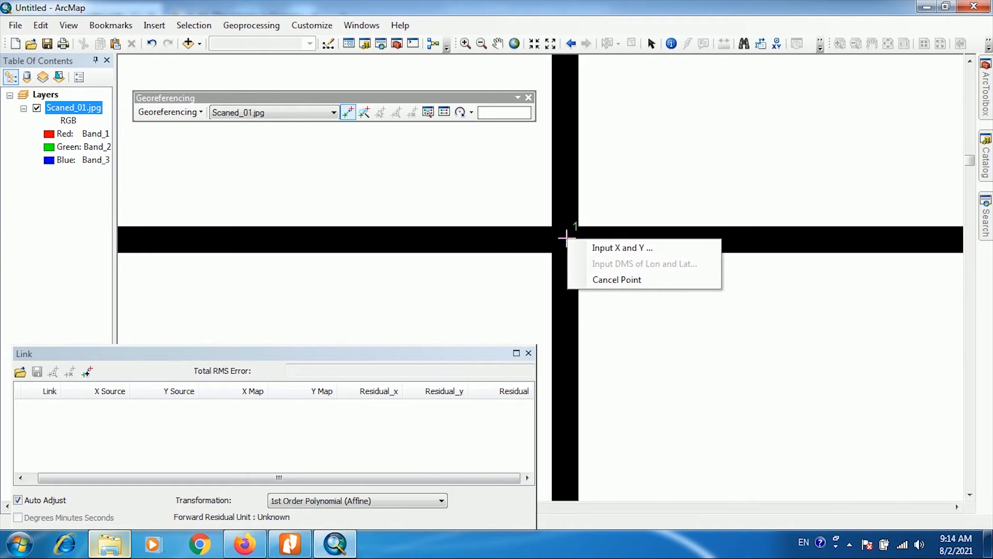
left_click(601, 249)
left_click_drag(461, 224, 396, 156)
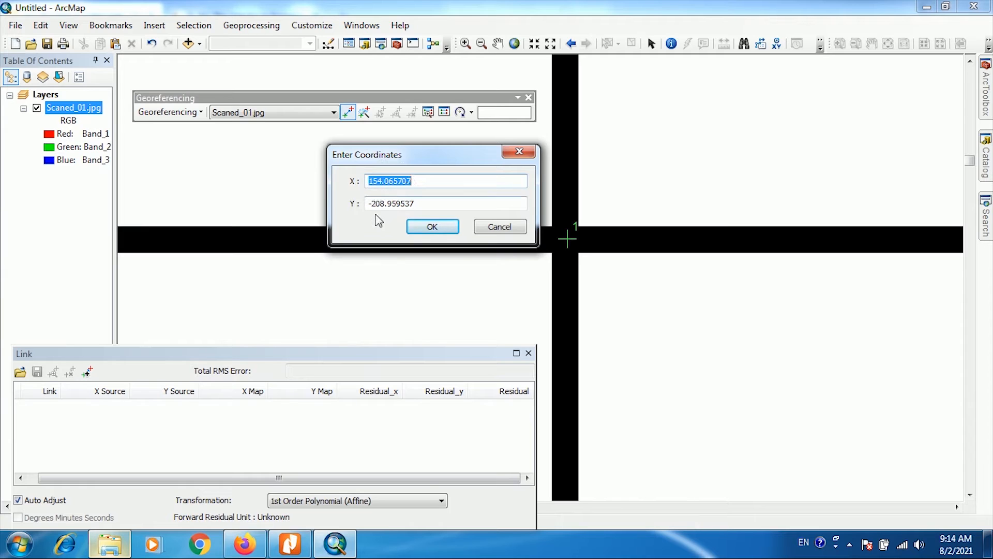
left_click(247, 547)
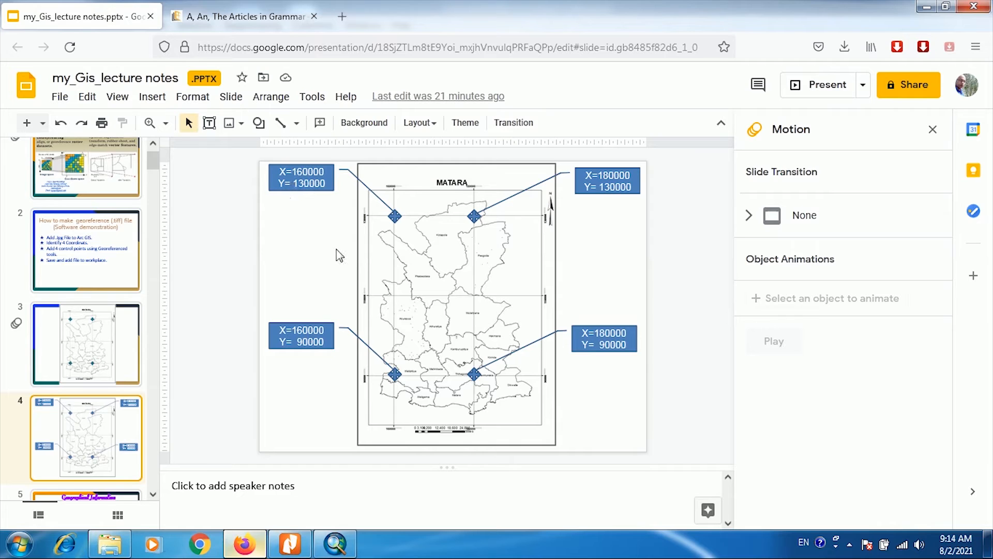
left_click(332, 548)
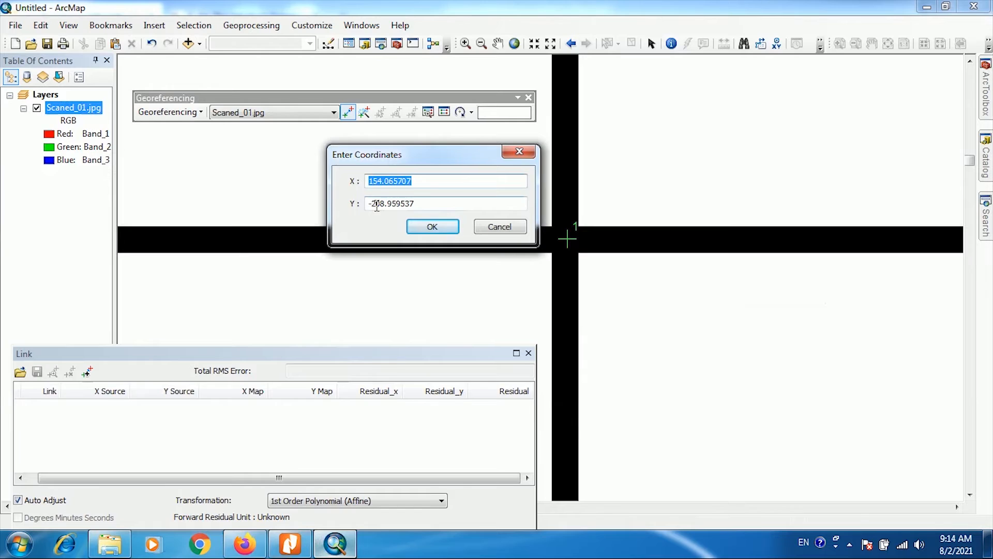
type("160000")
double_click(429, 203)
type("1")
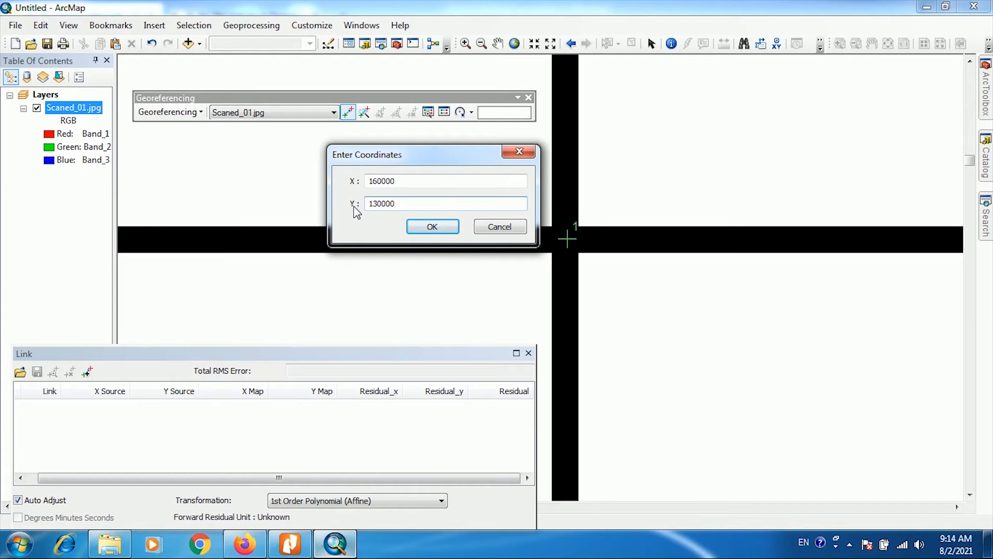
left_click(432, 228)
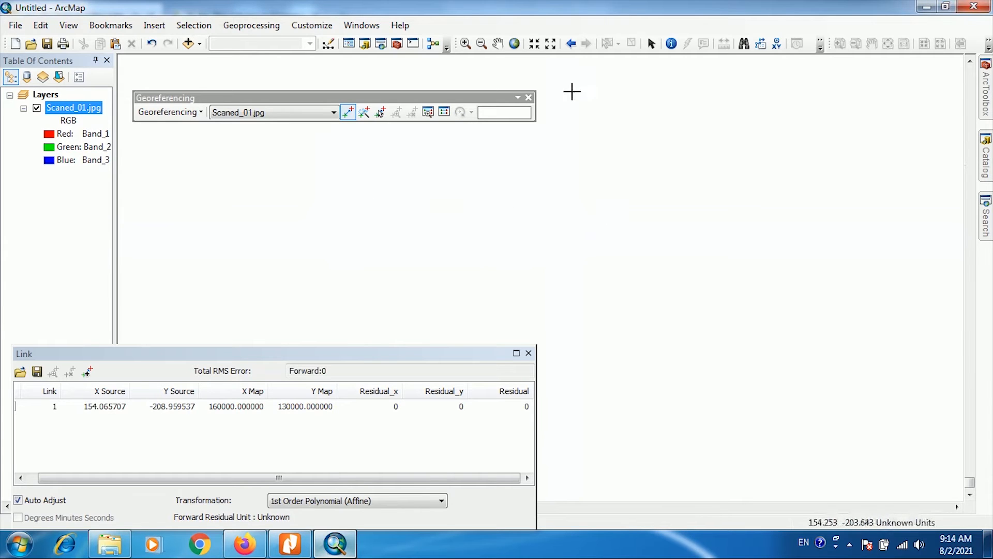
- Place the second control point on the centre of the map's upper-right grid intersection
left_click(515, 44)
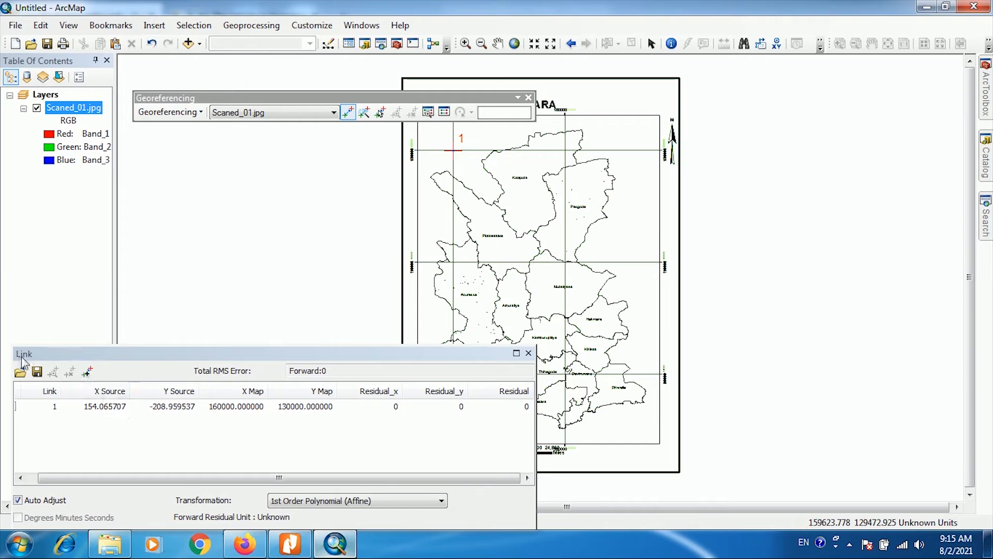
left_click(151, 408)
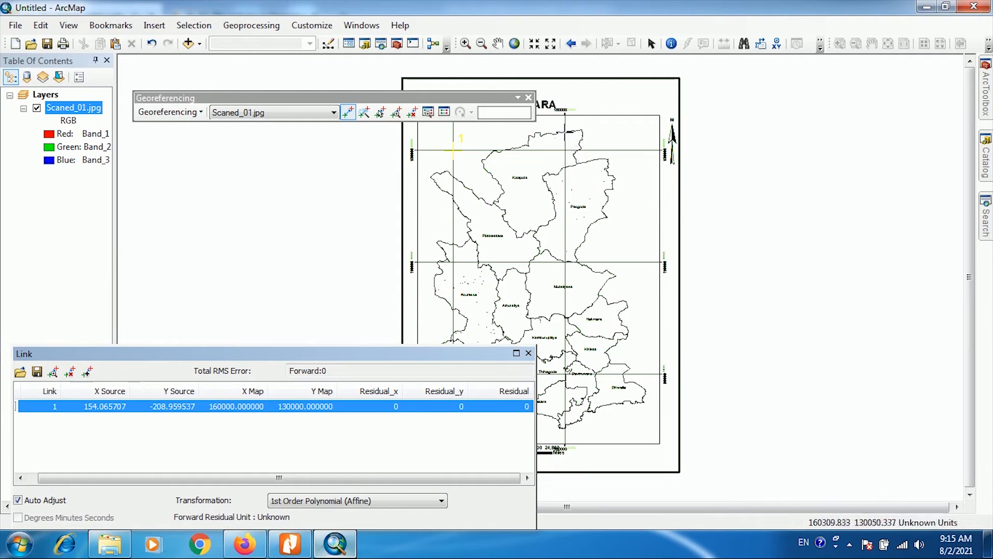
left_click(465, 44)
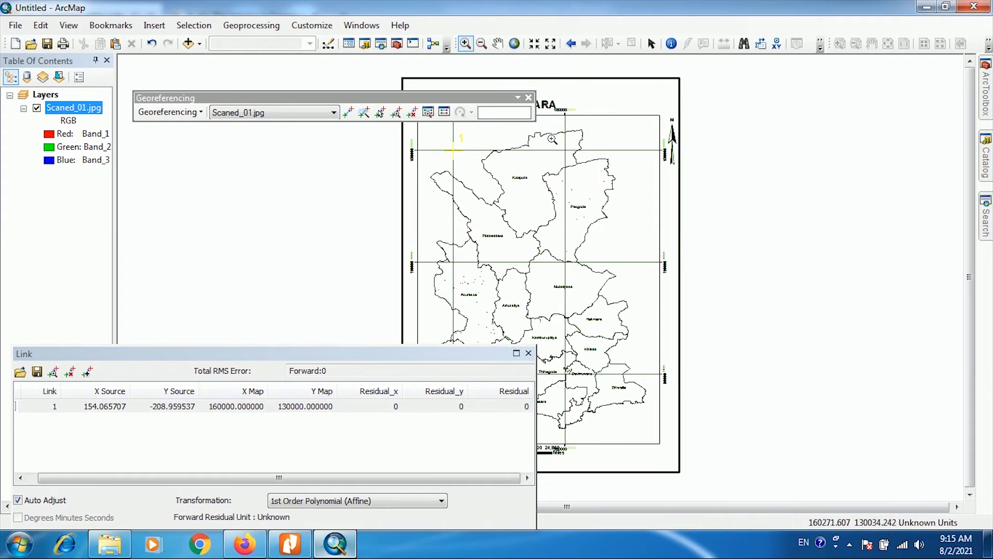
left_click_drag(538, 125, 574, 163)
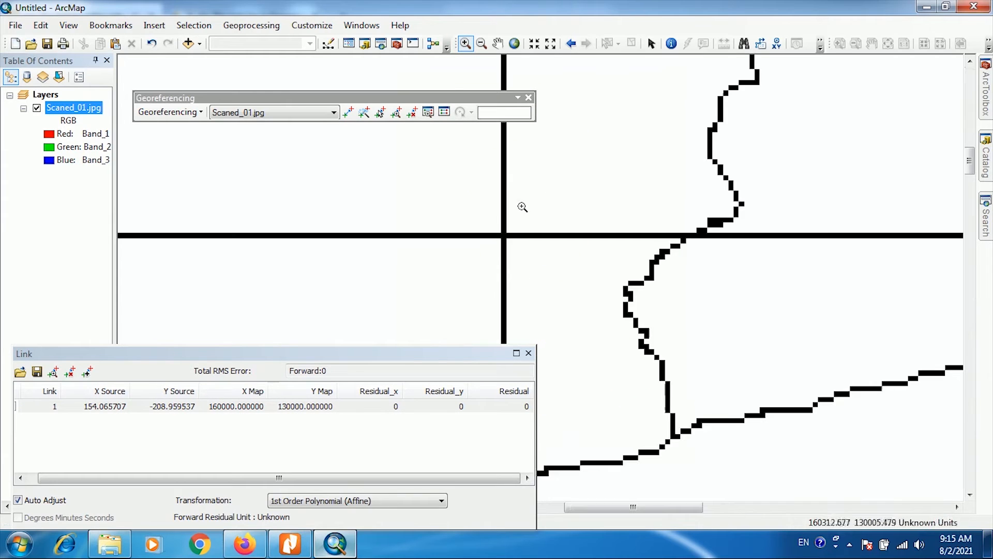
left_click_drag(442, 197, 548, 270)
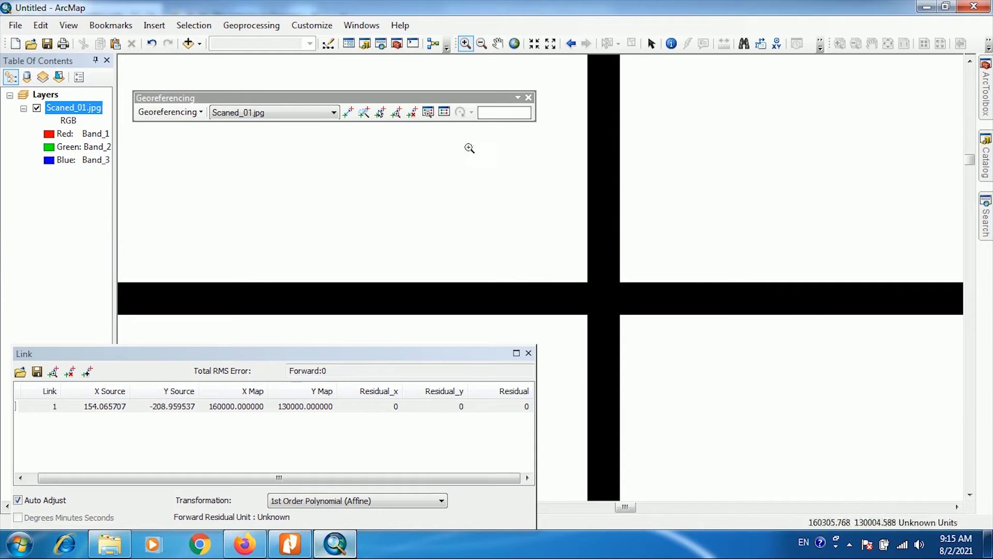
left_click(345, 114)
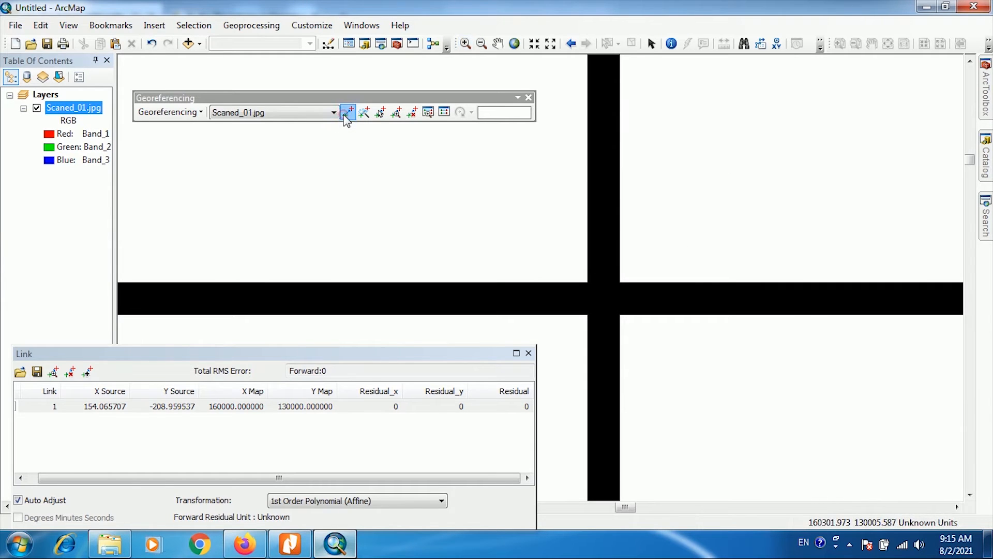
left_click(599, 295)
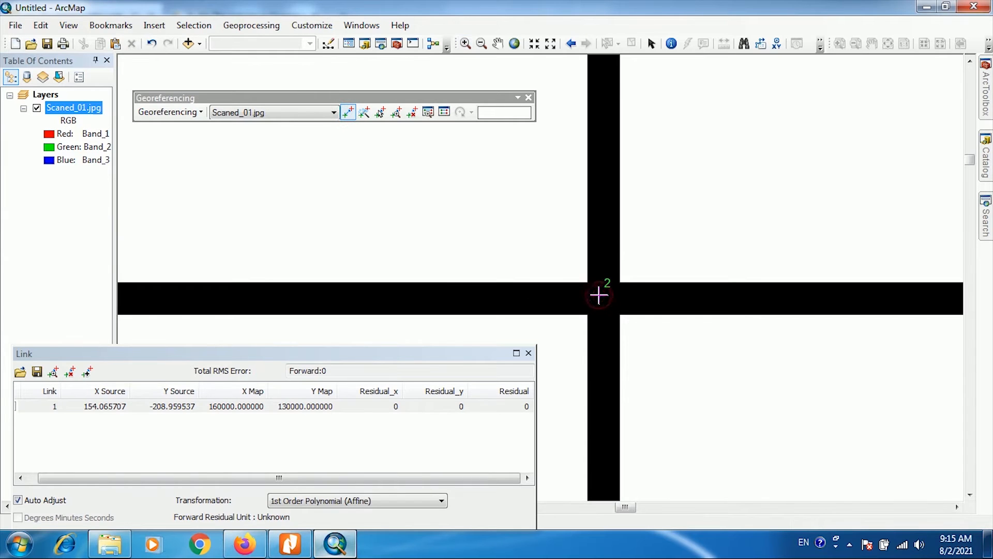
- Give the second control point the coordinates X 180000 and Y 130000, consulting the labelled map slide in Google Slides
right_click(598, 295)
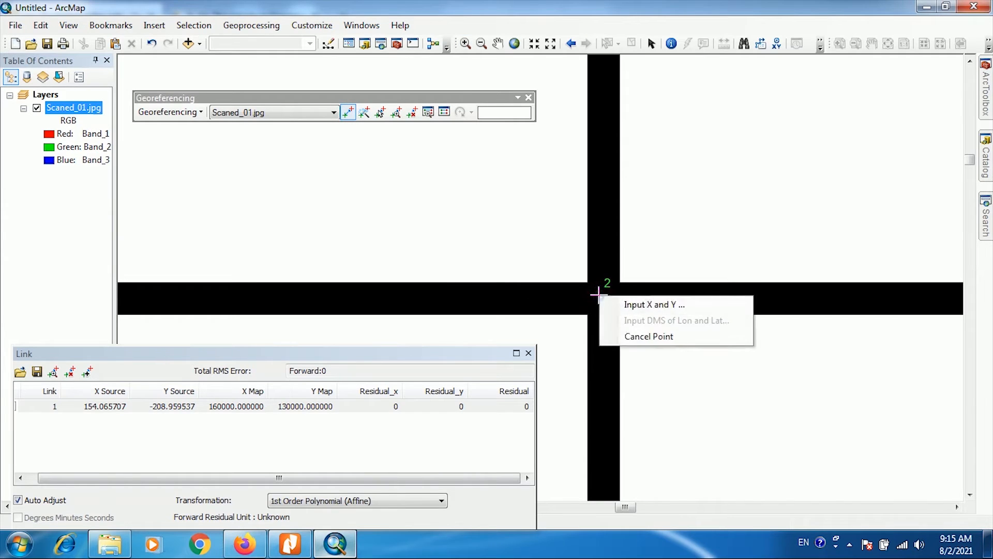
left_click(623, 307)
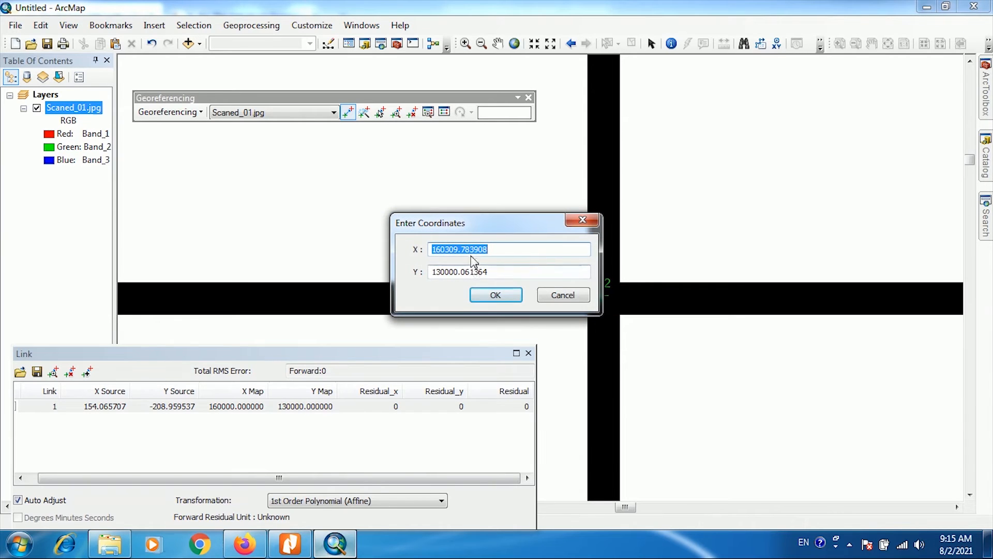
left_click(242, 545)
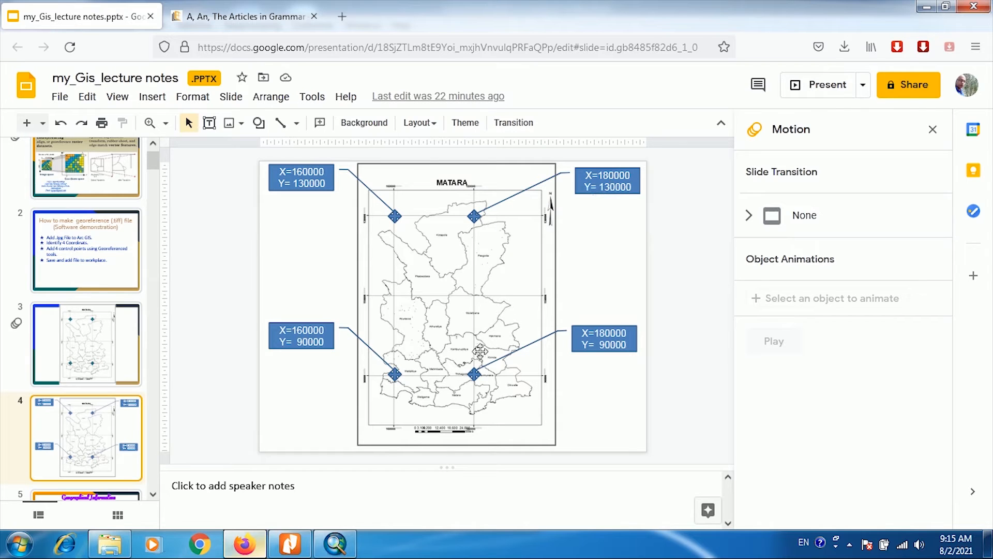
left_click(333, 545)
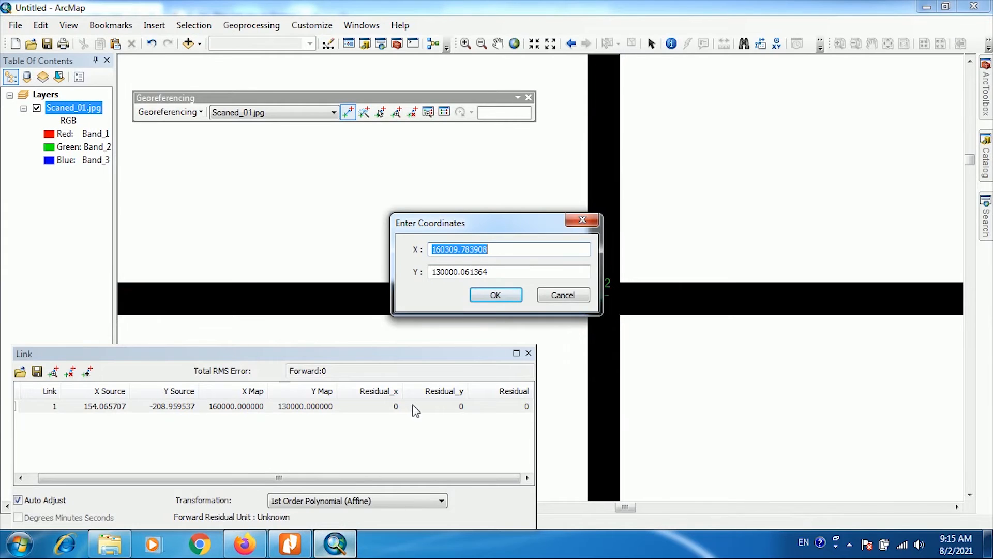
type("180000")
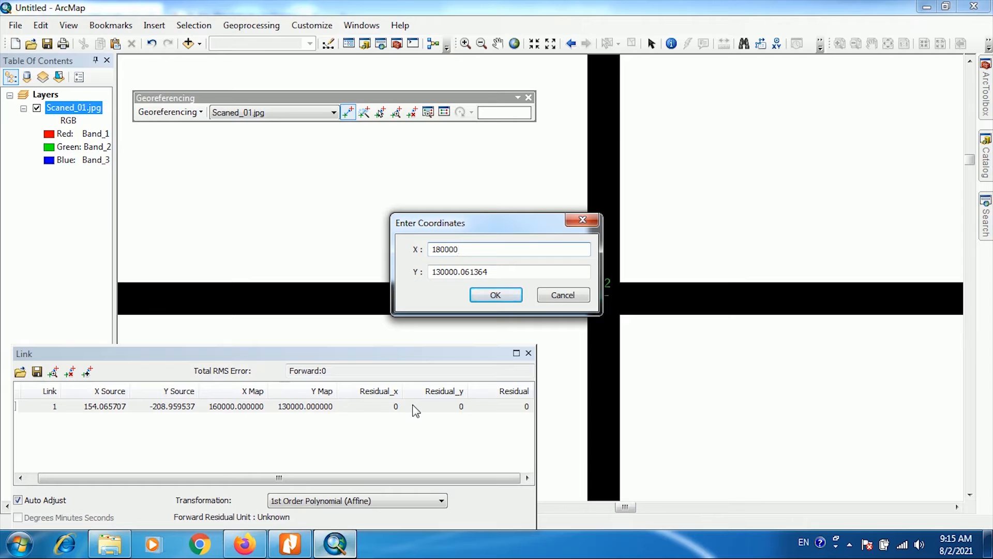
left_click_drag(495, 272, 463, 272)
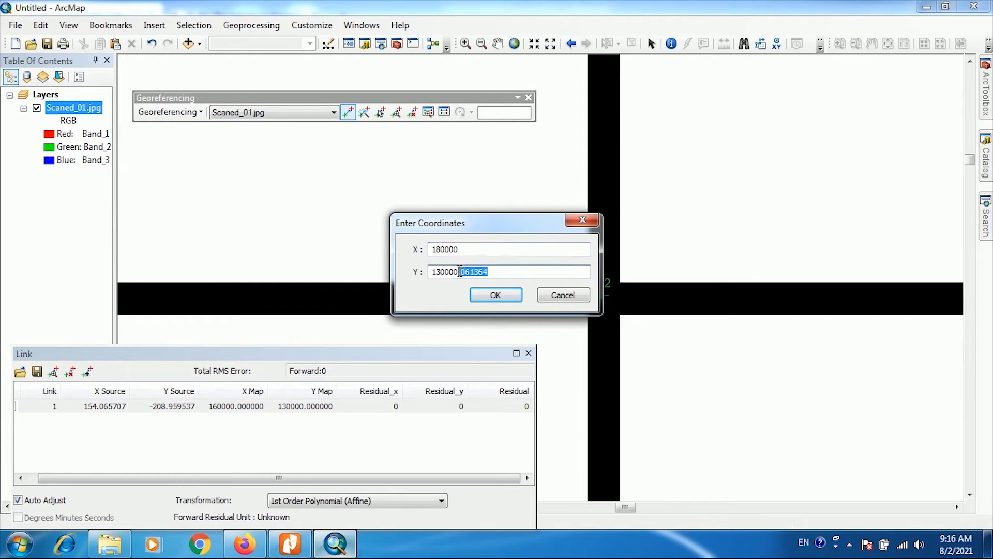
key("BackSpace")
left_click(491, 299)
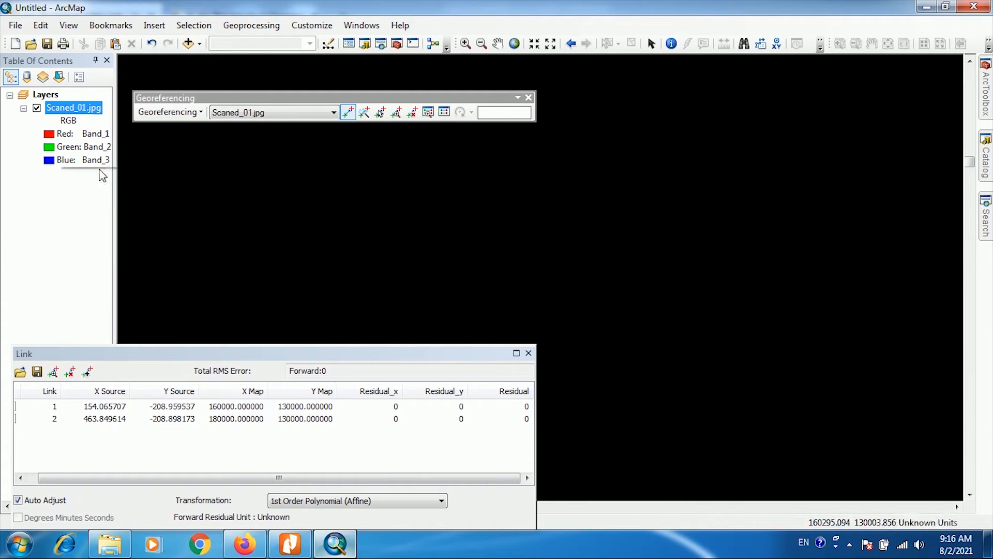
- Place the third control point on the centre of the Matara map's lower-right grid intersection with Add Control Points
left_click(515, 45)
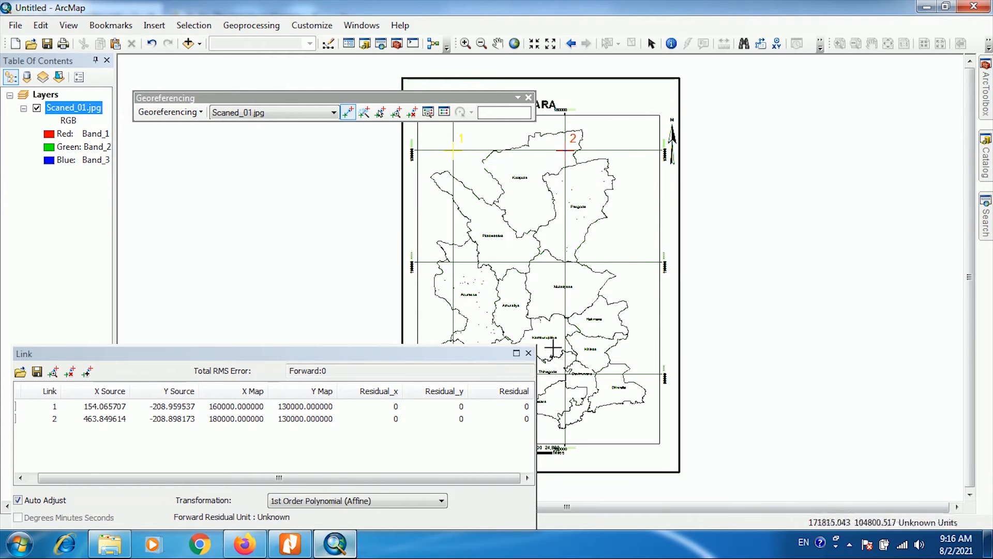
left_click(465, 46)
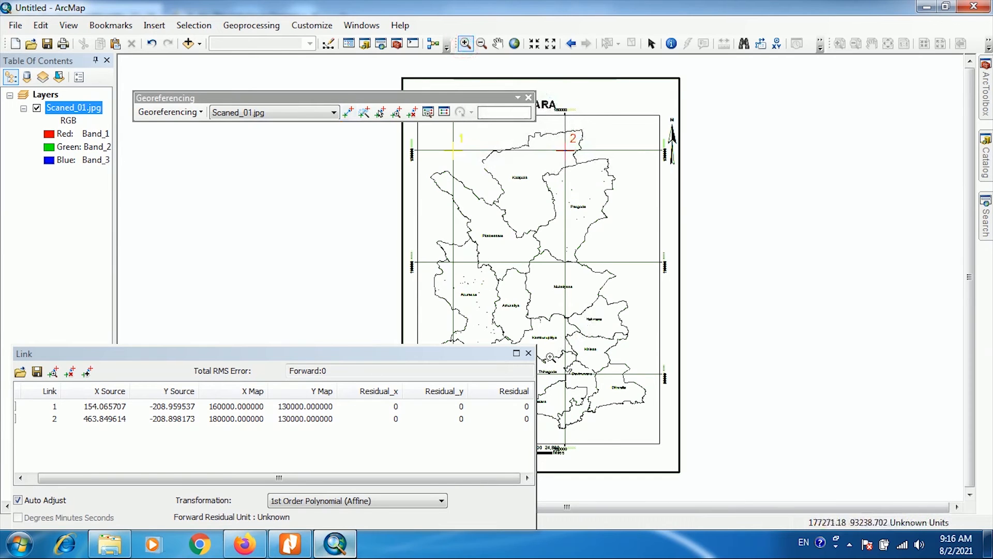
left_click_drag(549, 357, 594, 408)
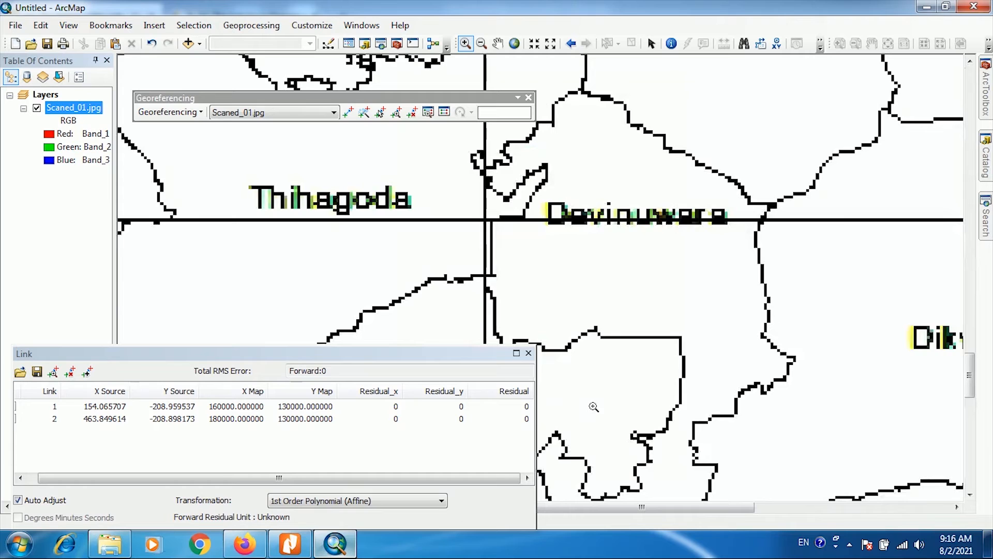
left_click_drag(432, 171, 533, 264)
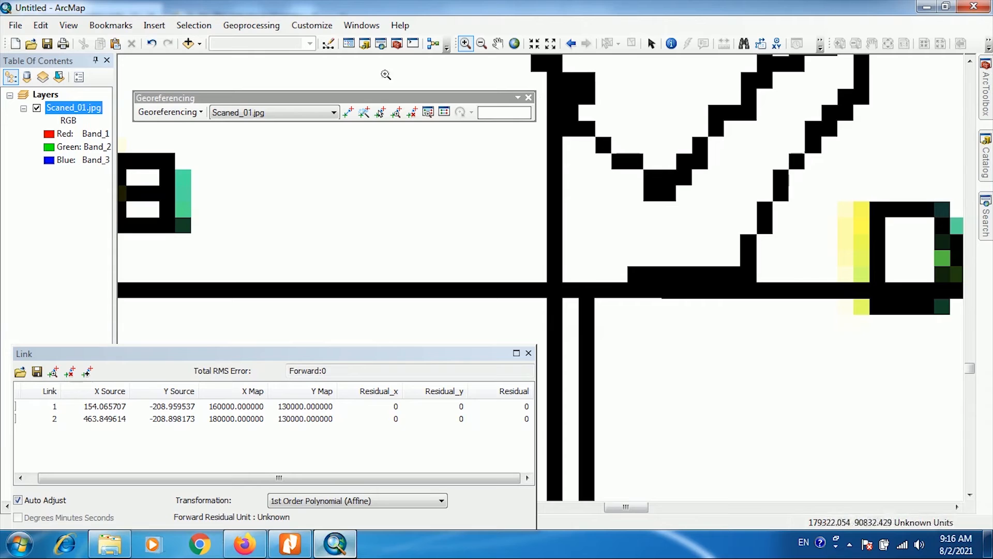
left_click(348, 113)
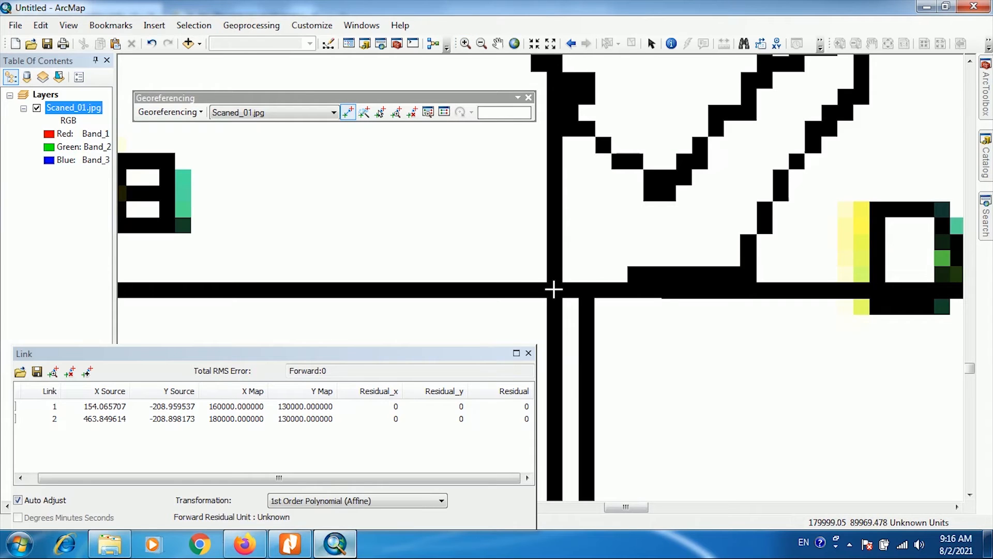
left_click(553, 289)
- Give the third control point the coordinates X 180000 and Y 90000, consulting the labelled map slide in Google Slides
right_click(553, 289)
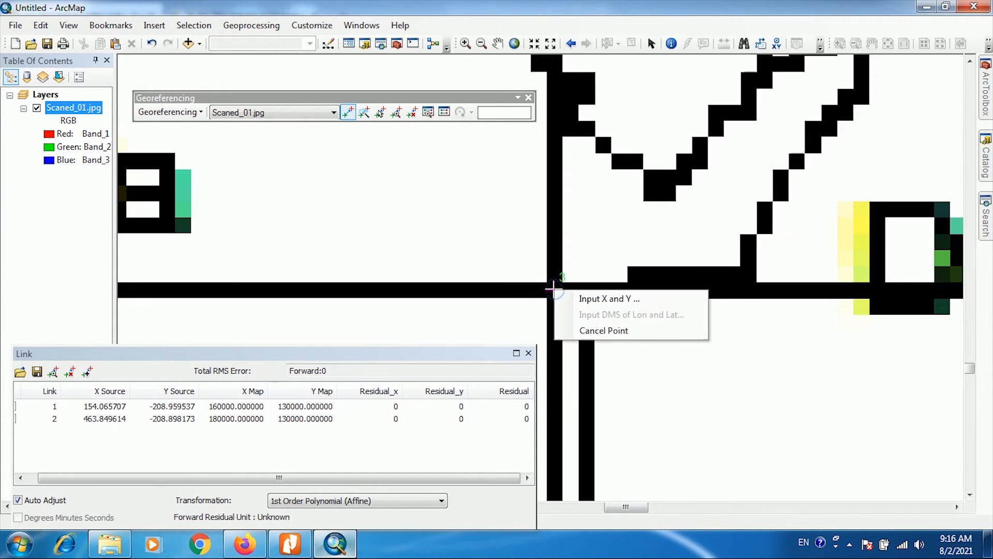
left_click(586, 300)
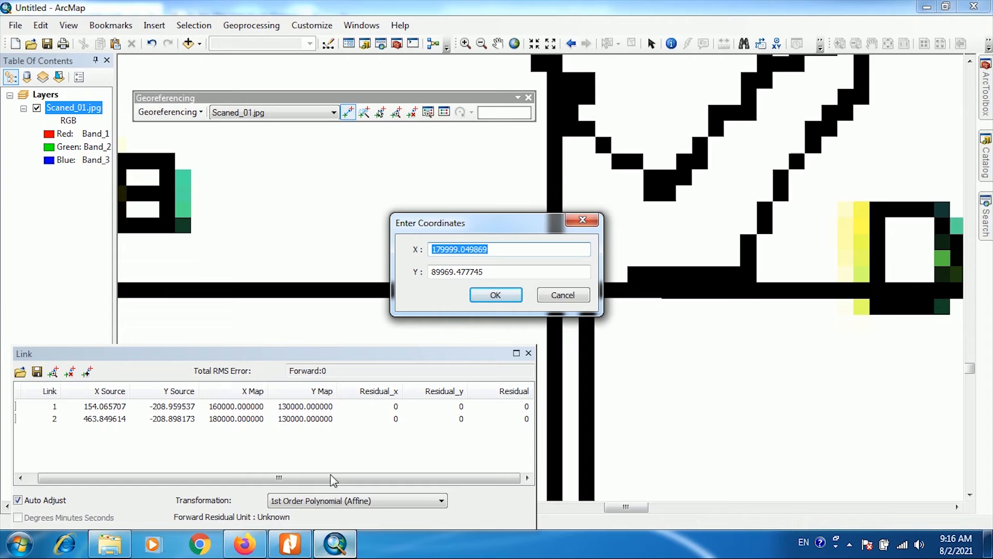
left_click(245, 554)
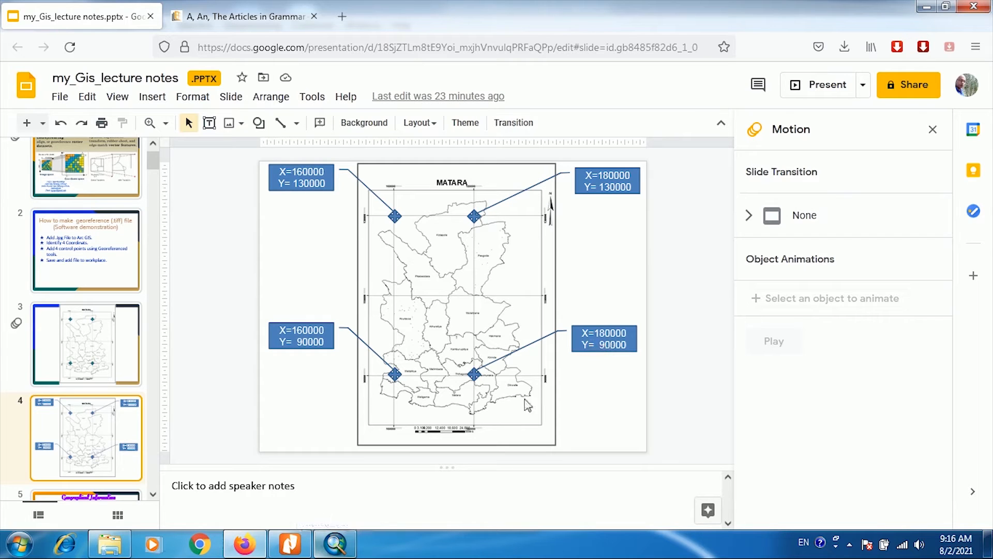
left_click(334, 548)
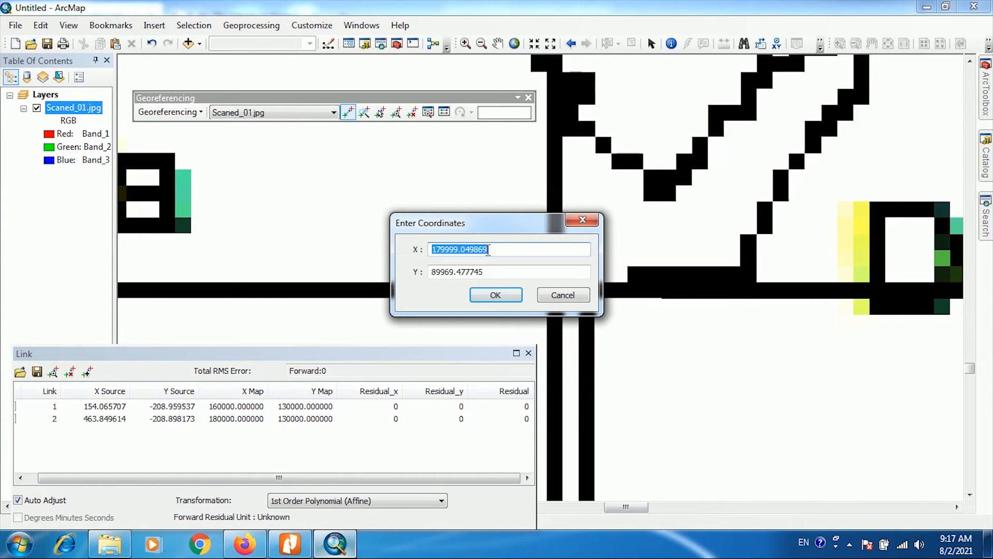
type("180000")
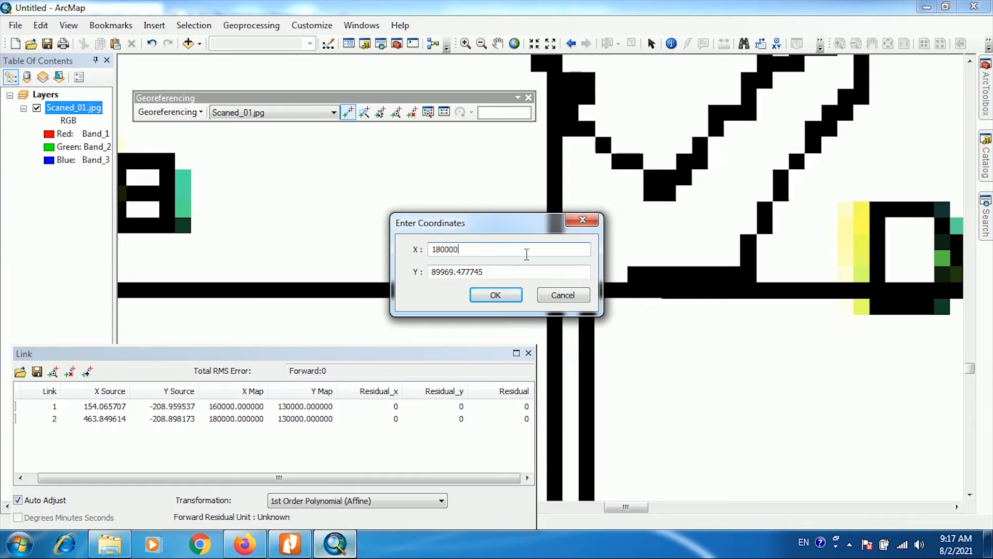
double_click(492, 274)
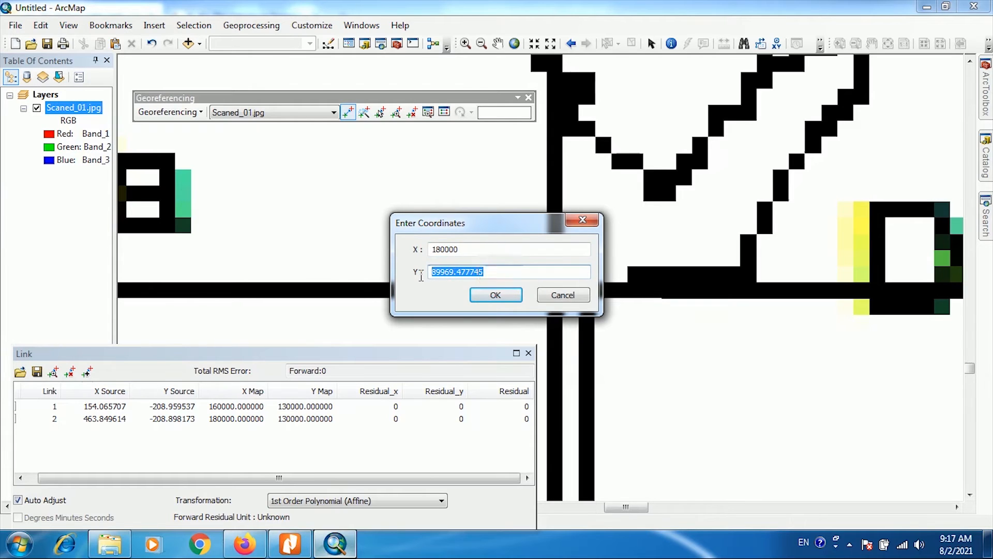
type("90000")
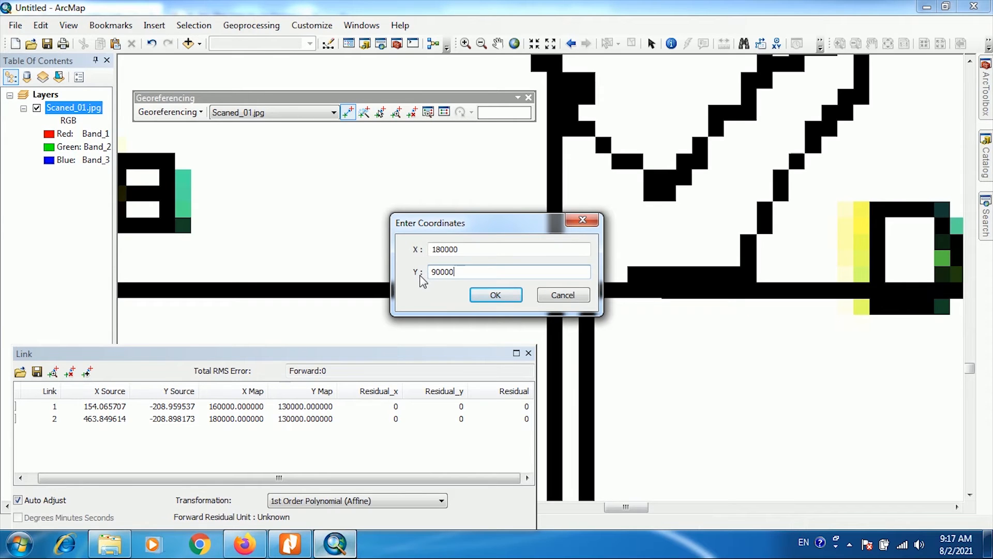
left_click(485, 295)
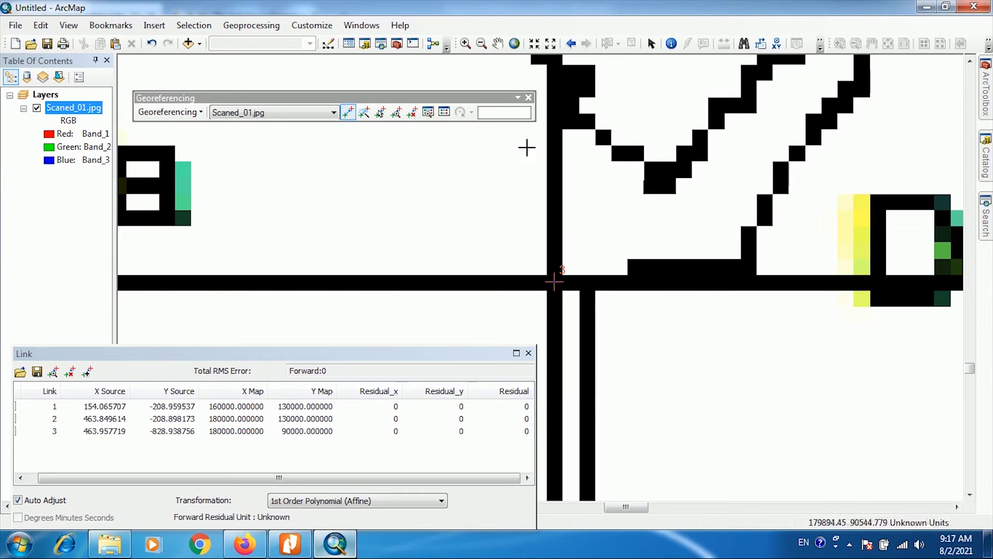
- Move the link table off the map's lower-left grid intersection and place the fourth control point on that intersection's centre
left_click(514, 44)
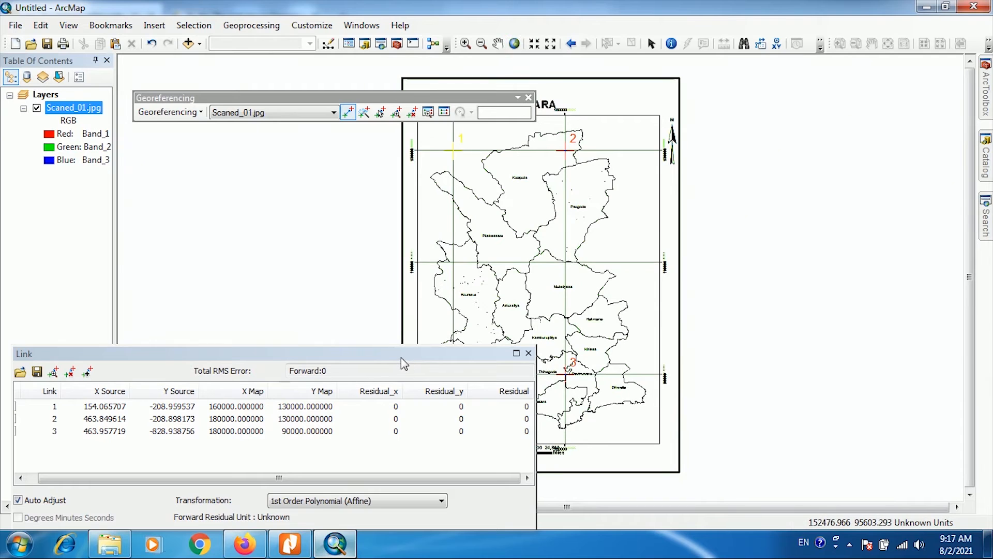
left_click_drag(404, 363, 297, 325)
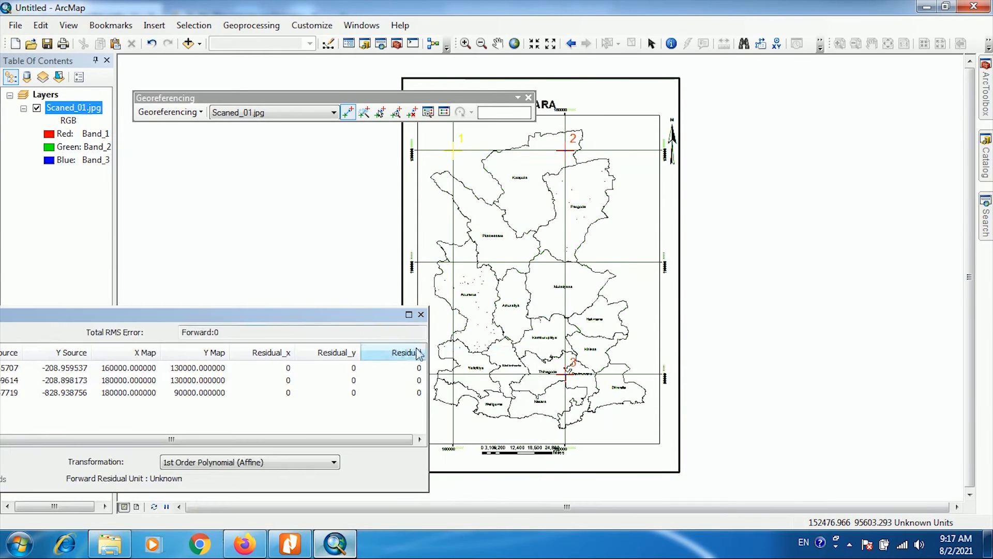
left_click(465, 44)
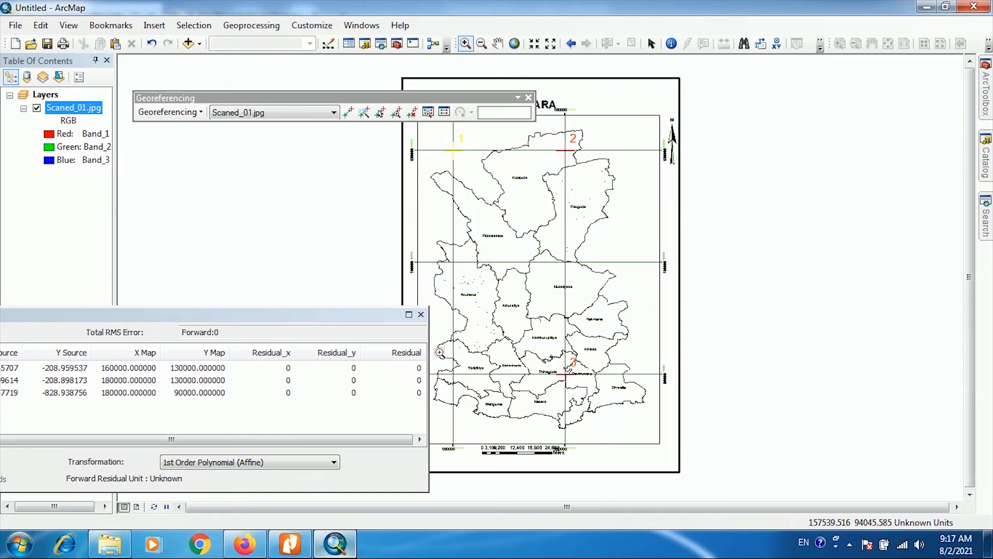
left_click_drag(440, 352, 471, 394)
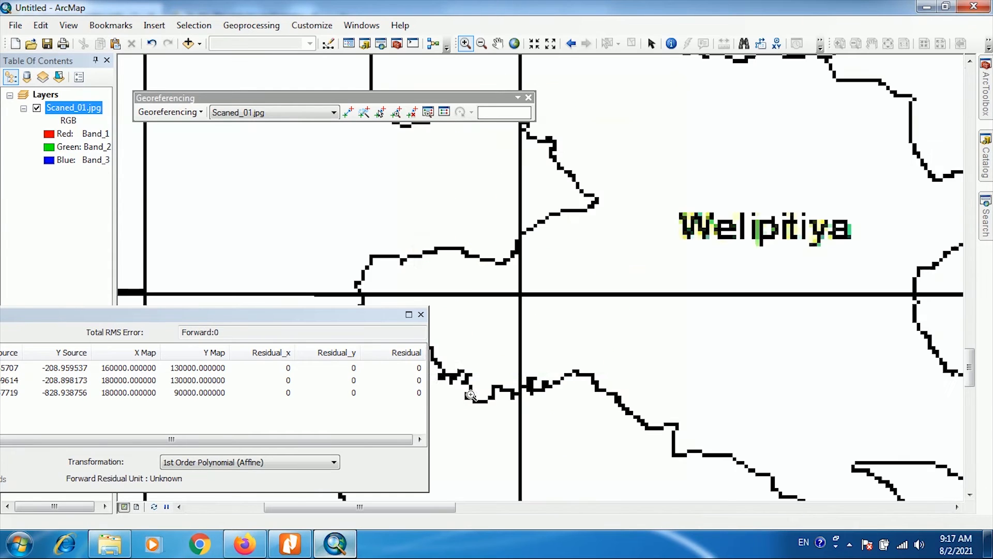
left_click_drag(523, 285, 580, 348)
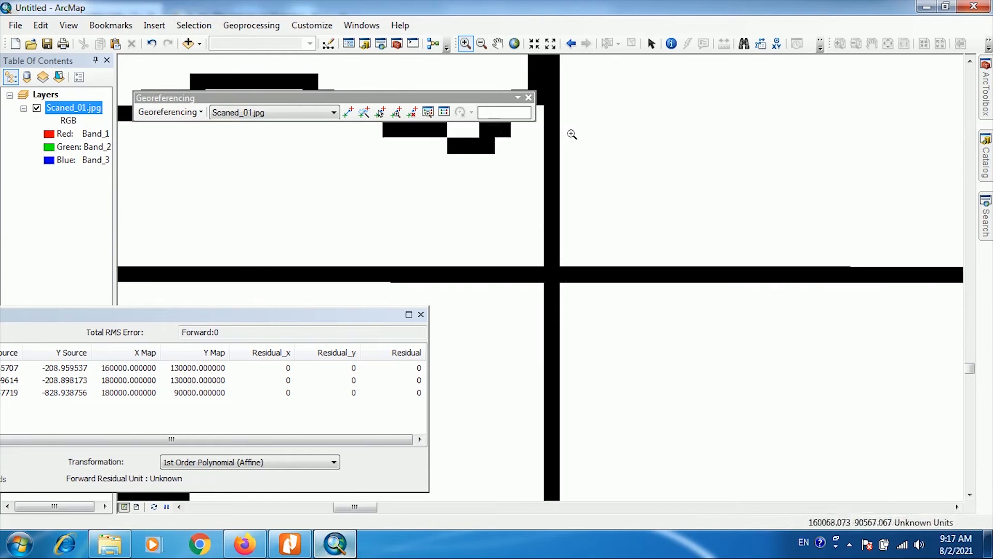
left_click(347, 117)
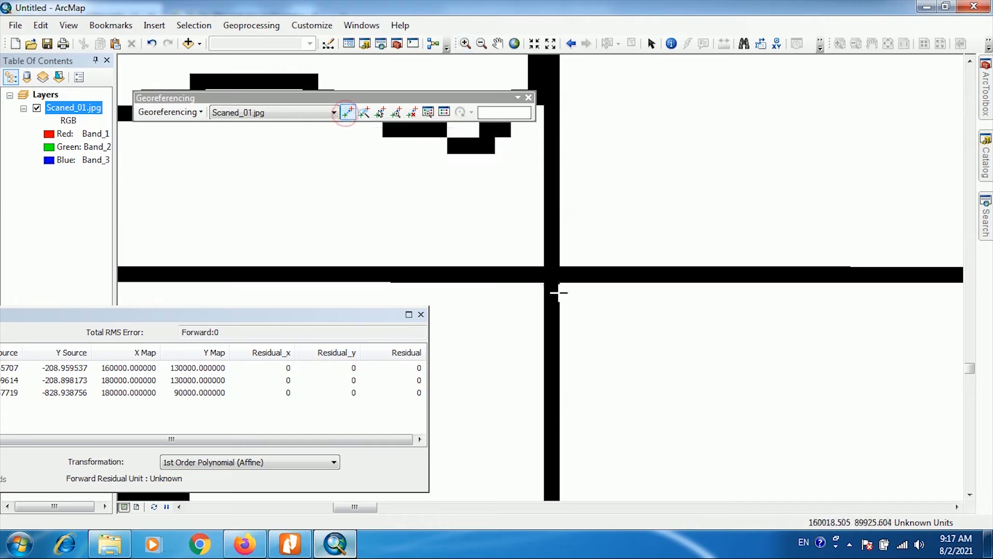
left_click(552, 276)
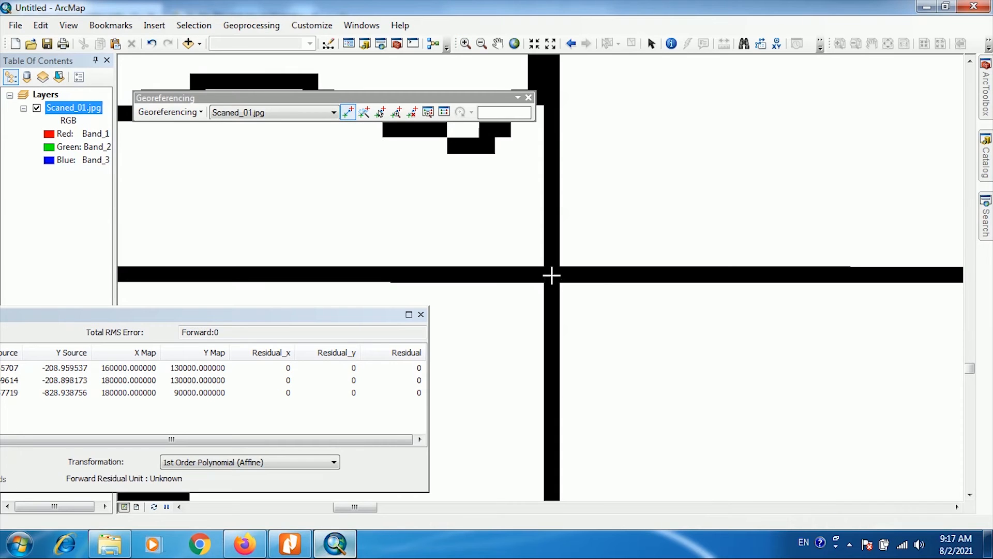
- Give the fourth control point the coordinates X 160000 and Y 90000, consulting the labelled map slide in Google Slides
right_click(551, 276)
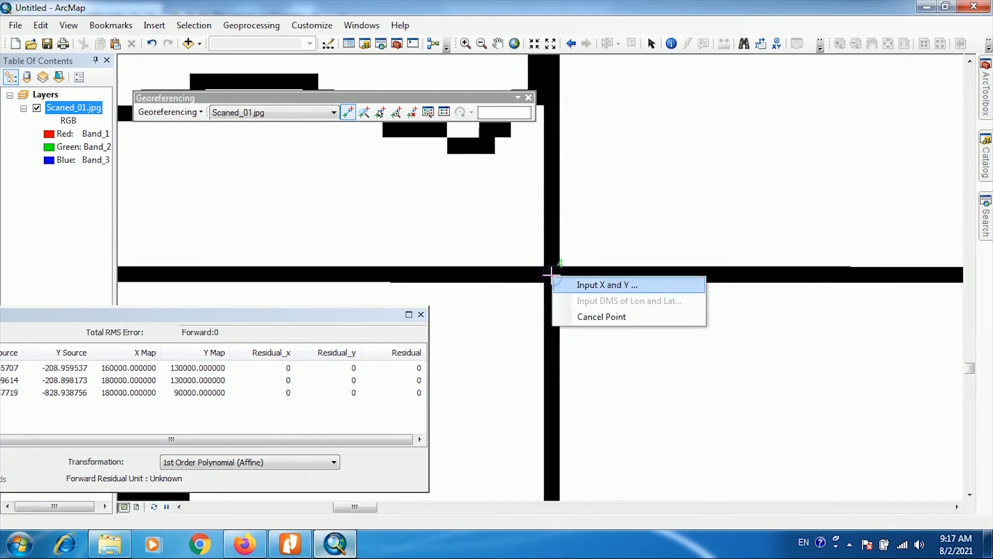
left_click(581, 283)
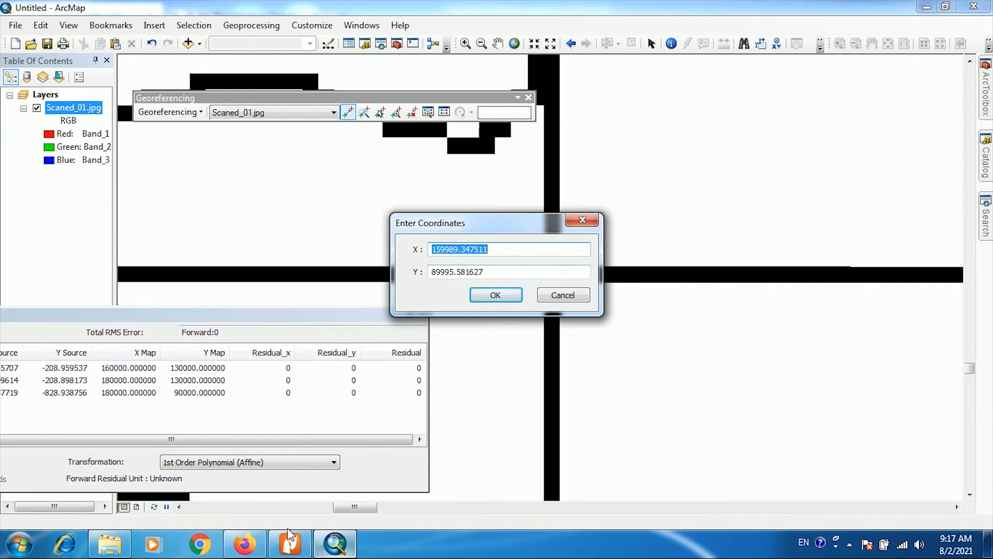
left_click(244, 543)
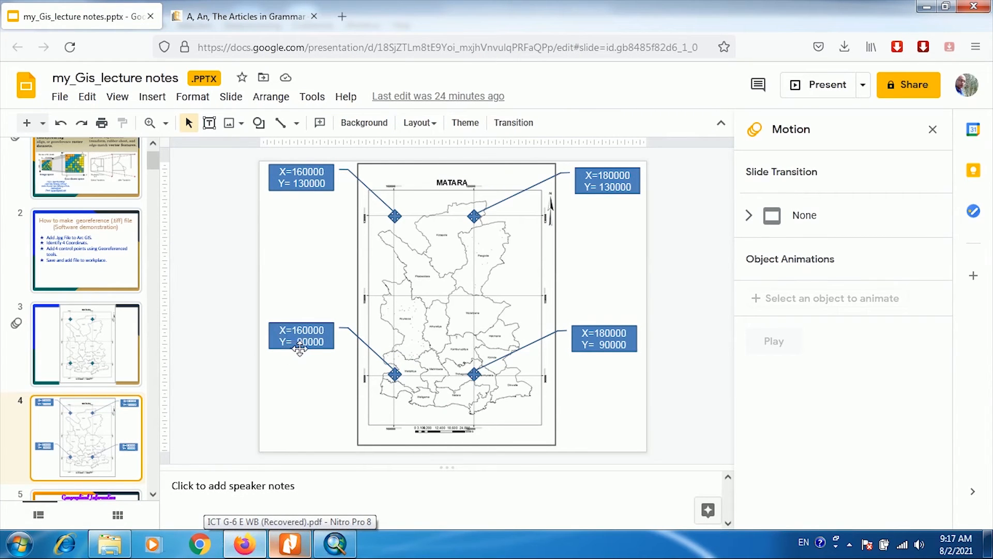
left_click(335, 543)
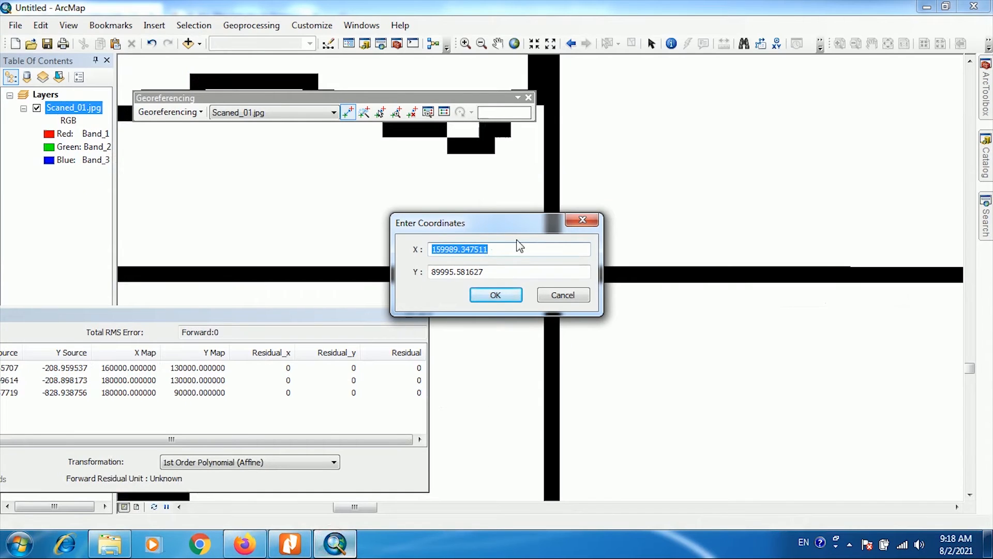
type("160000")
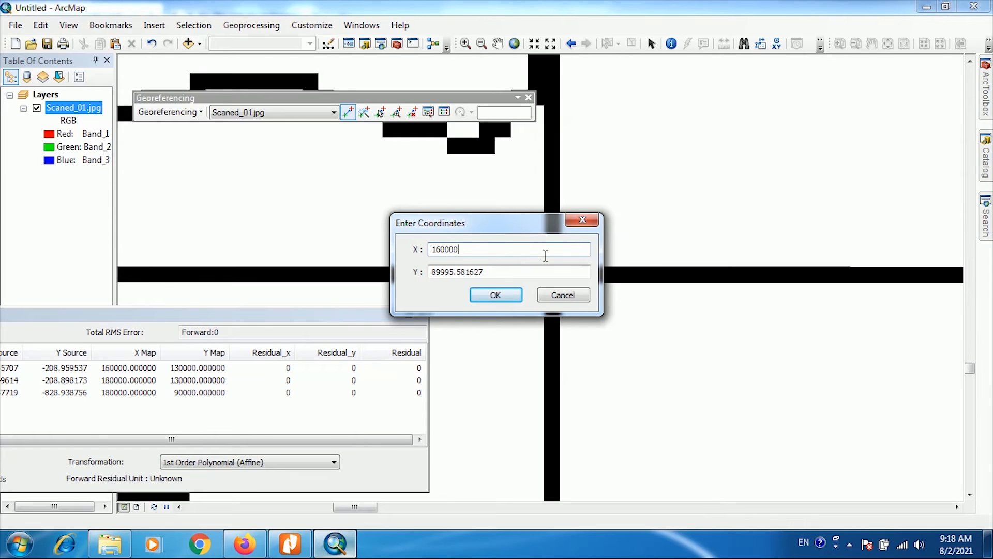
left_click(510, 274)
double_click(510, 274)
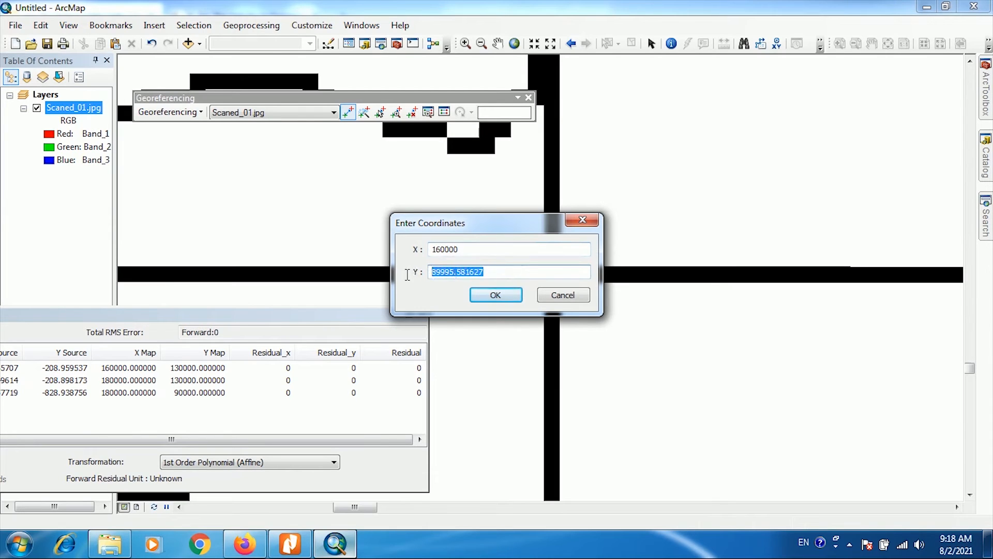
type("90000")
left_click(495, 295)
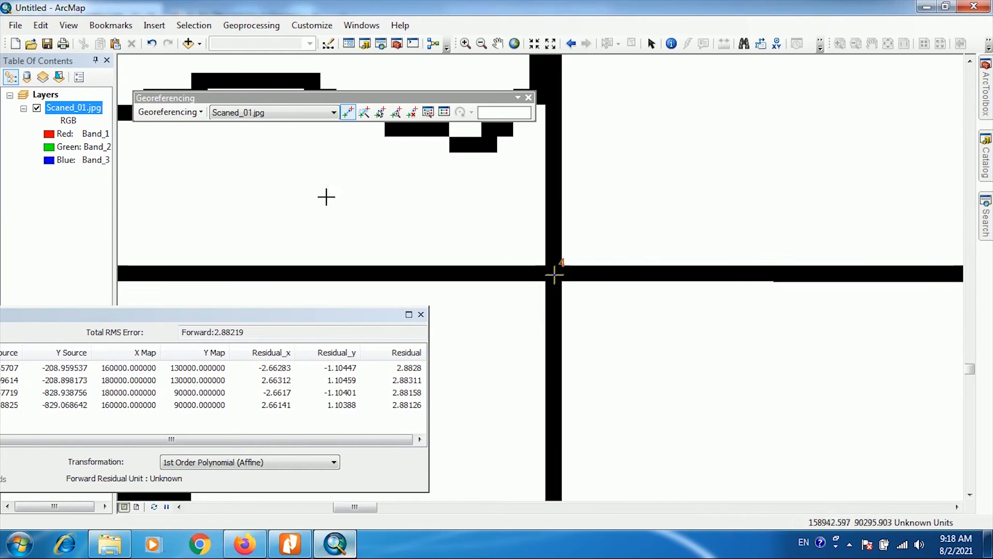
- Set the link table beside the full map and review the map coordinates and residuals of all four control points
left_click(514, 44)
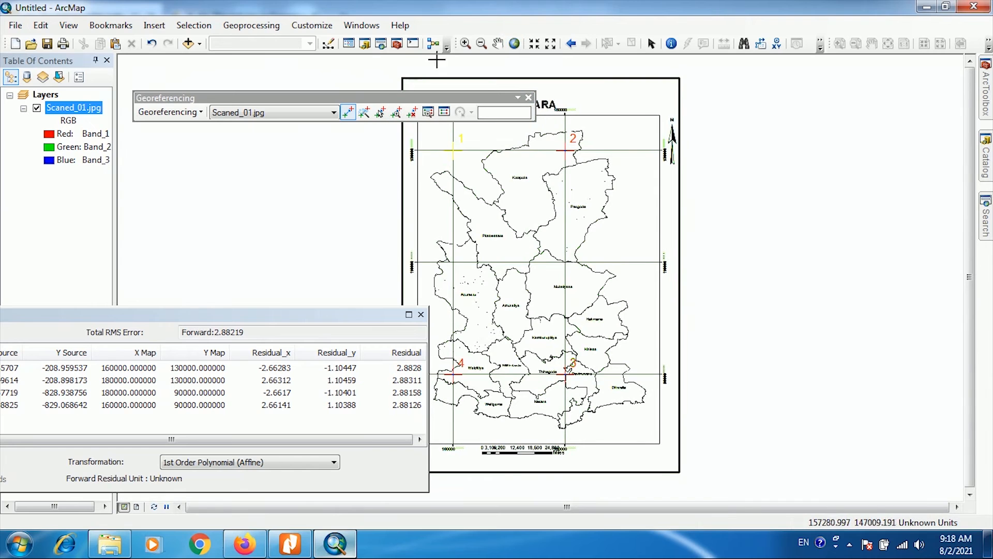
left_click(497, 43)
left_click_drag(457, 220, 694, 224)
left_click_drag(262, 317, 430, 281)
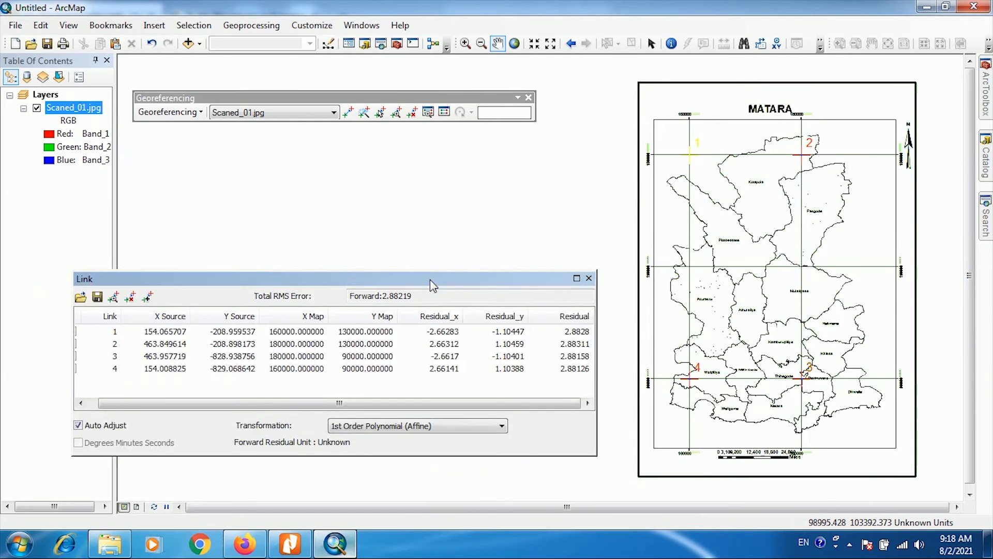
left_click(271, 332)
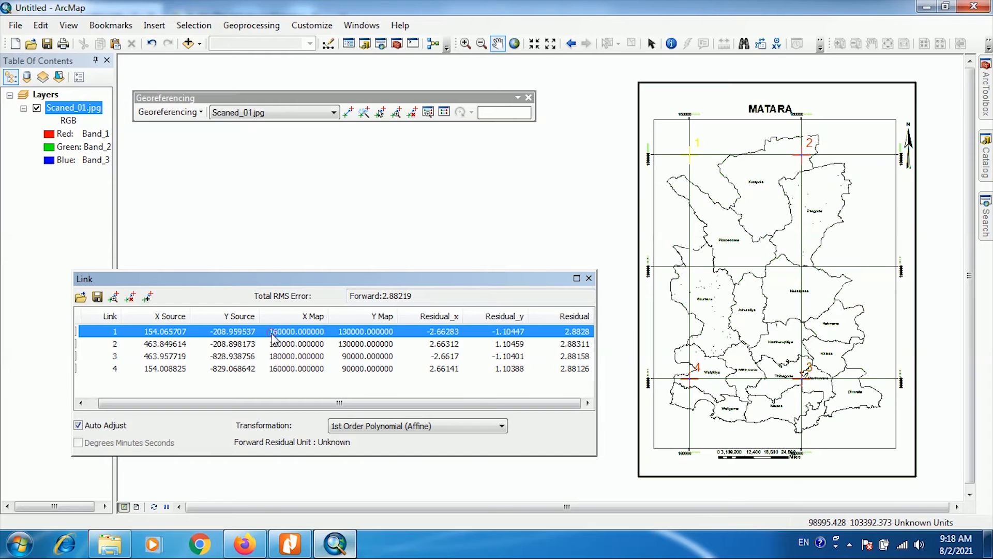
left_click(273, 344)
left_click(279, 357)
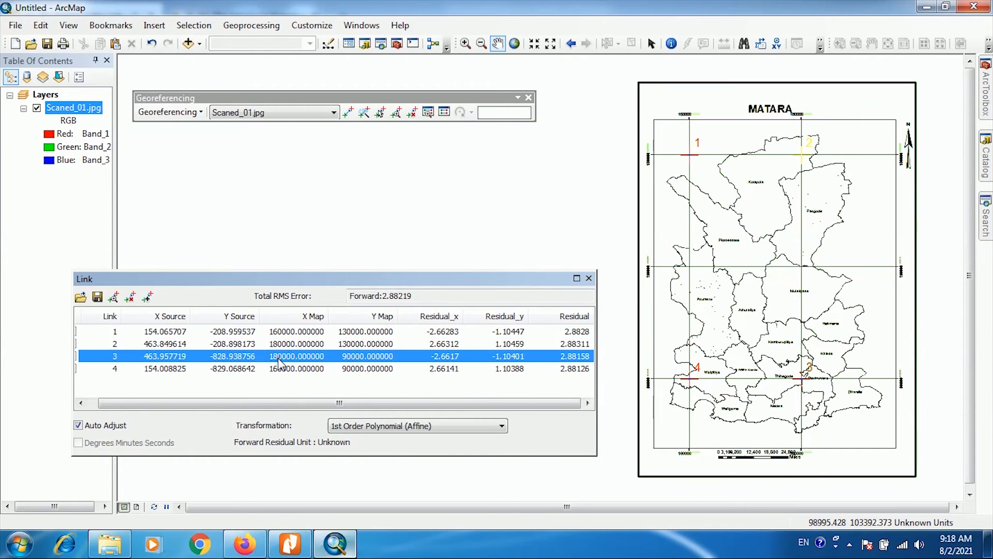
left_click(279, 369)
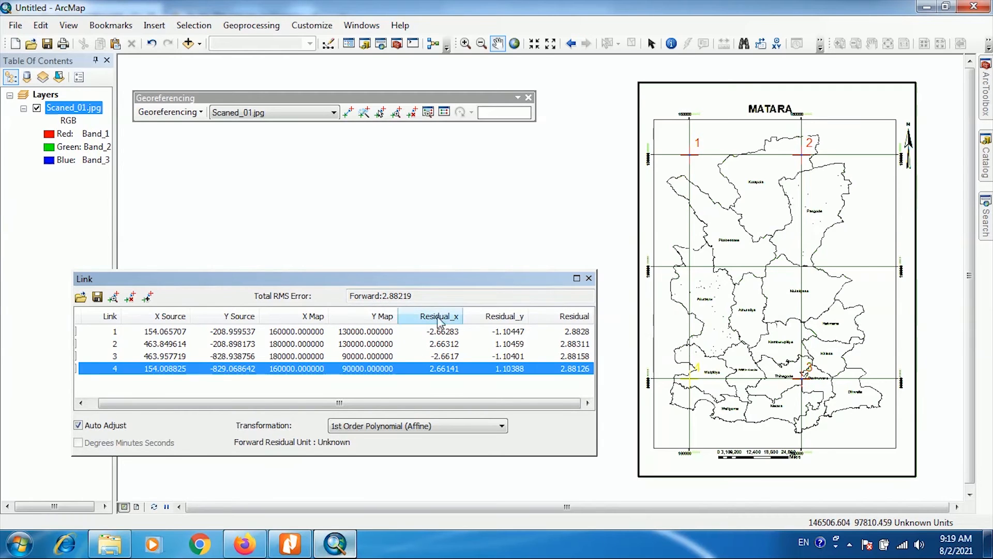
left_click_drag(388, 279, 394, 246)
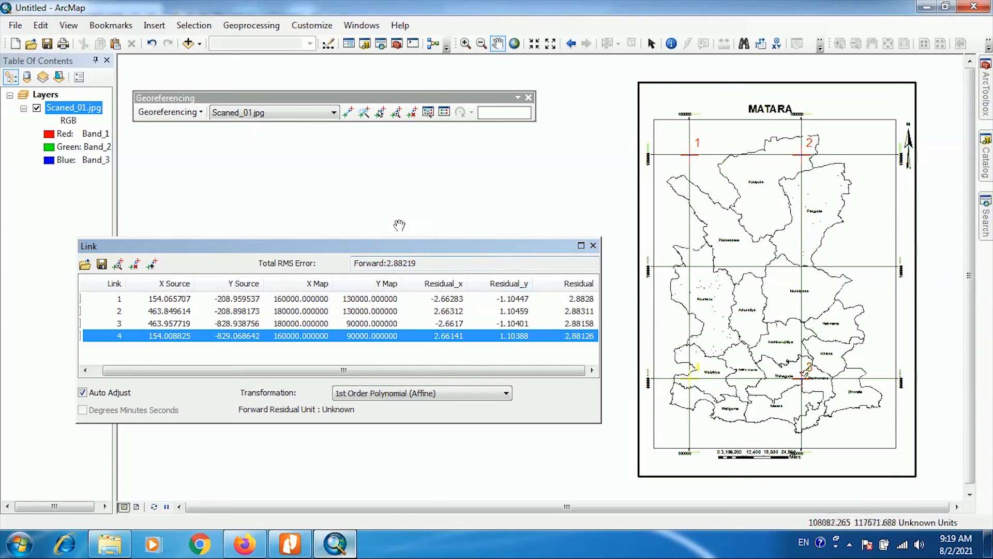
- Start rectifying the georeferenced map with a cell size of 50 and Nearest Neighbor (for discrete data) resampling
left_click(202, 113)
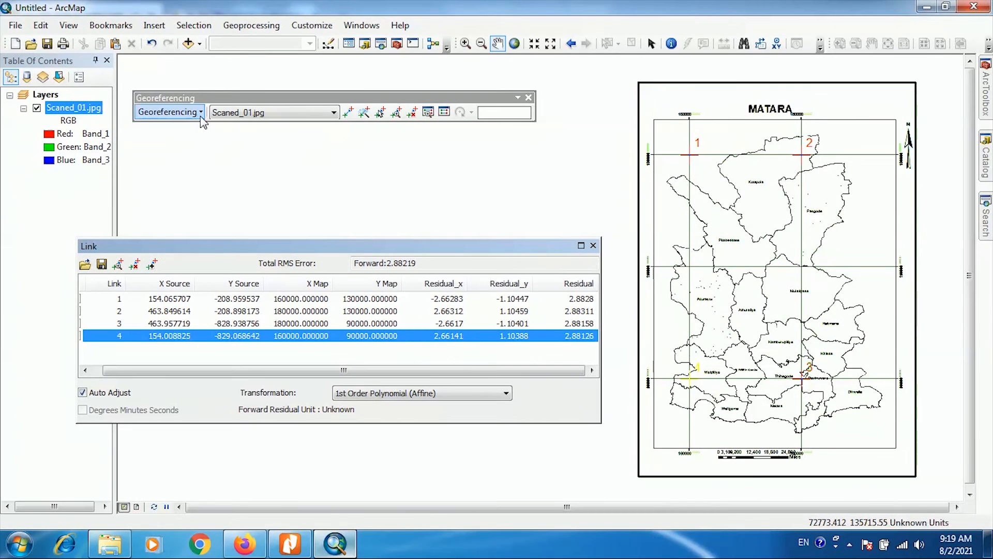
left_click(201, 118)
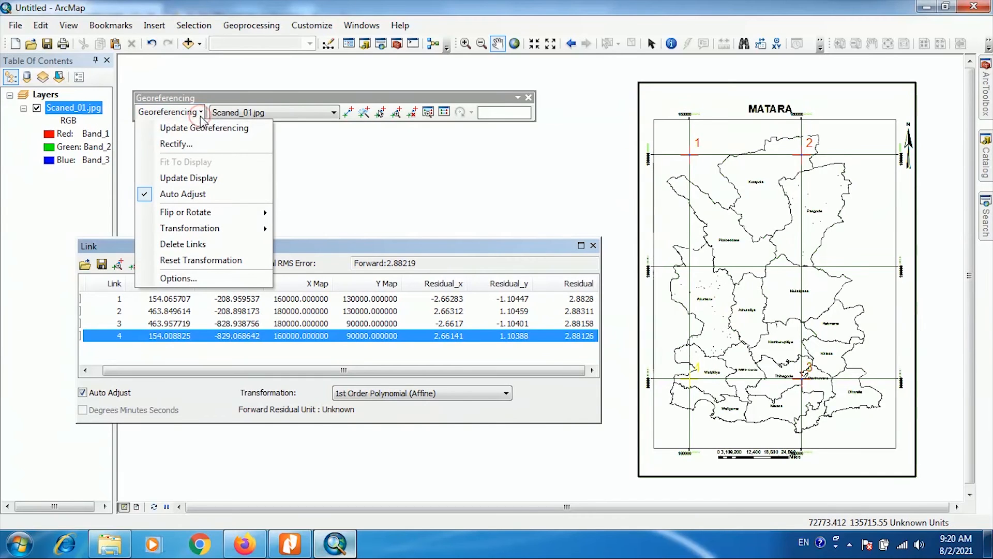
left_click(193, 143)
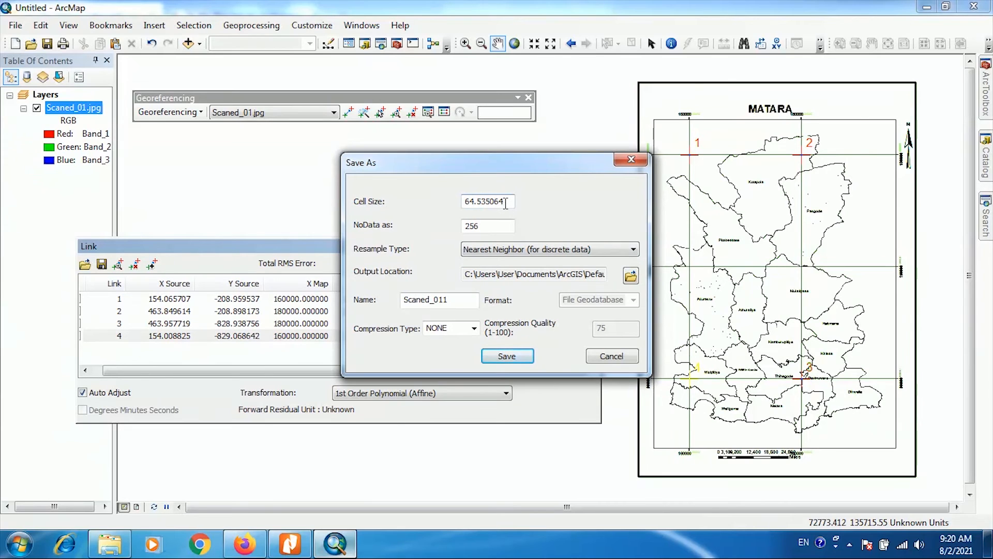
left_click_drag(505, 203, 459, 202)
type("50")
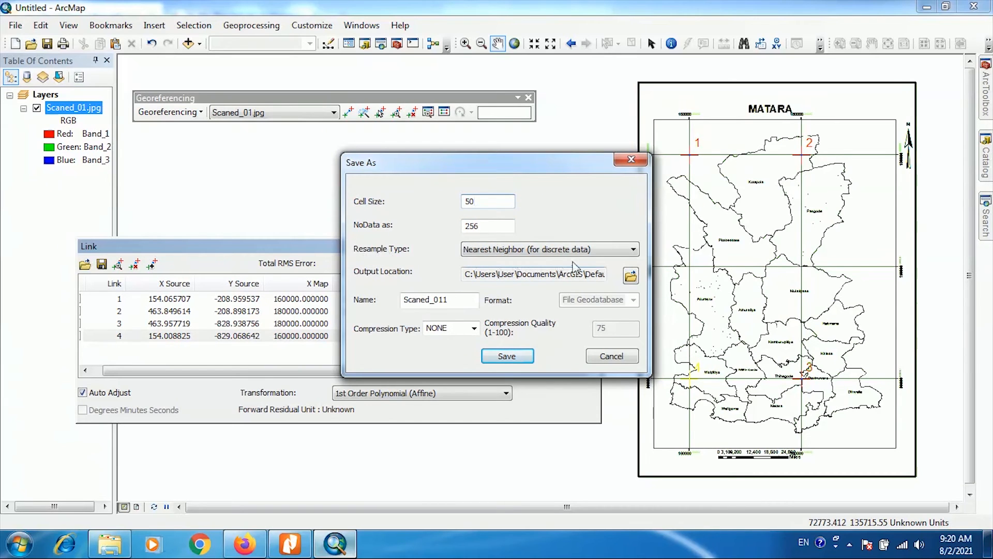
left_click(633, 250)
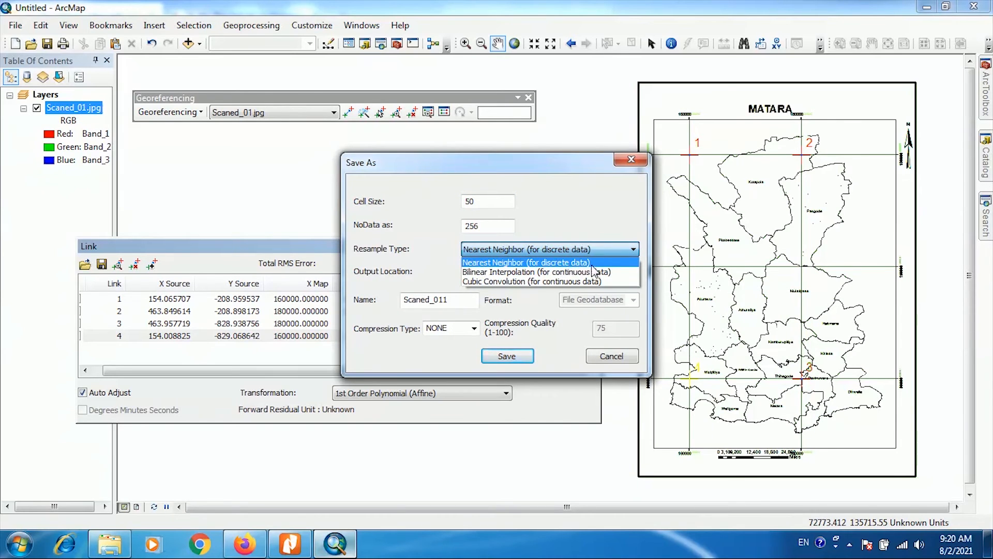
left_click(526, 254)
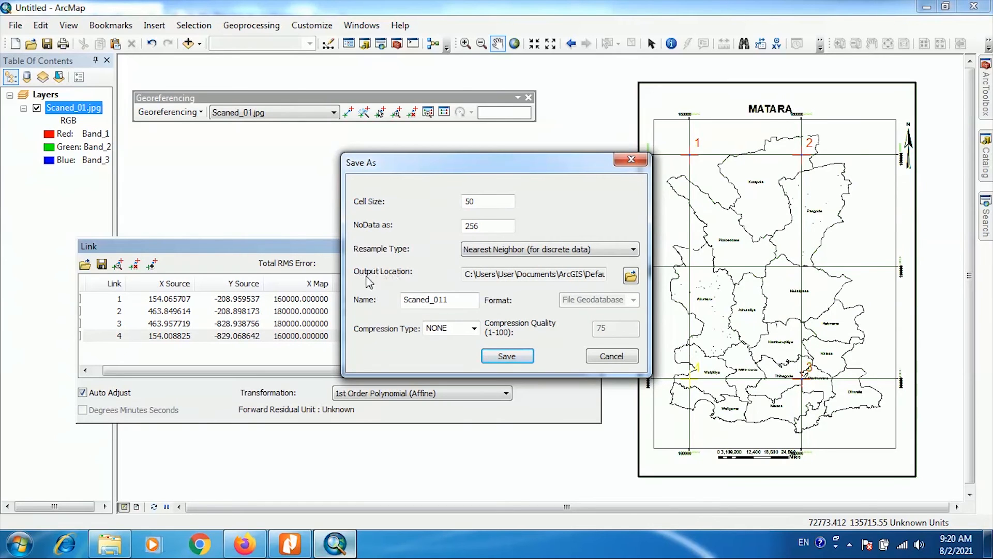
- Set the output location to D:\Arc_lesson\Georeference1 and save the rectified map there in TIFF format
left_click(631, 275)
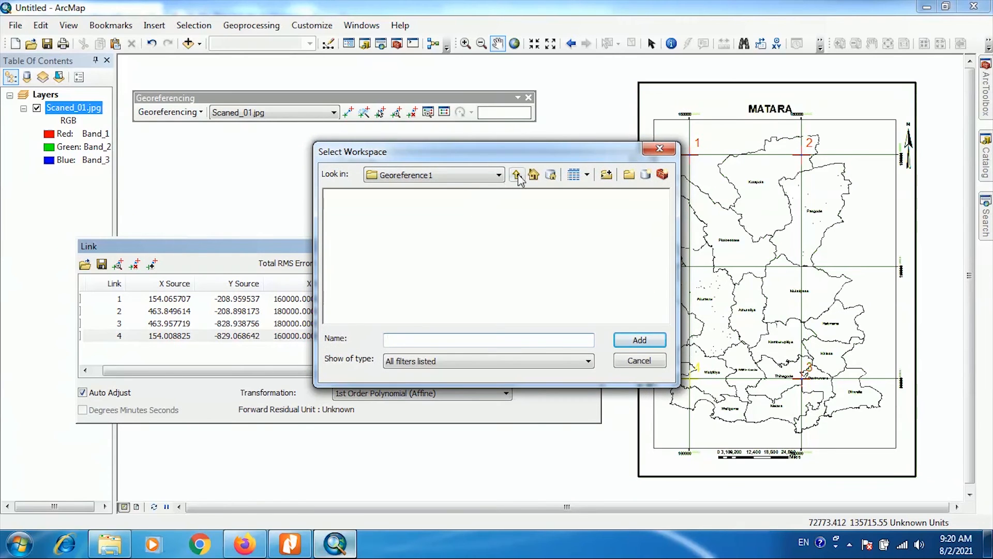
left_click(517, 175)
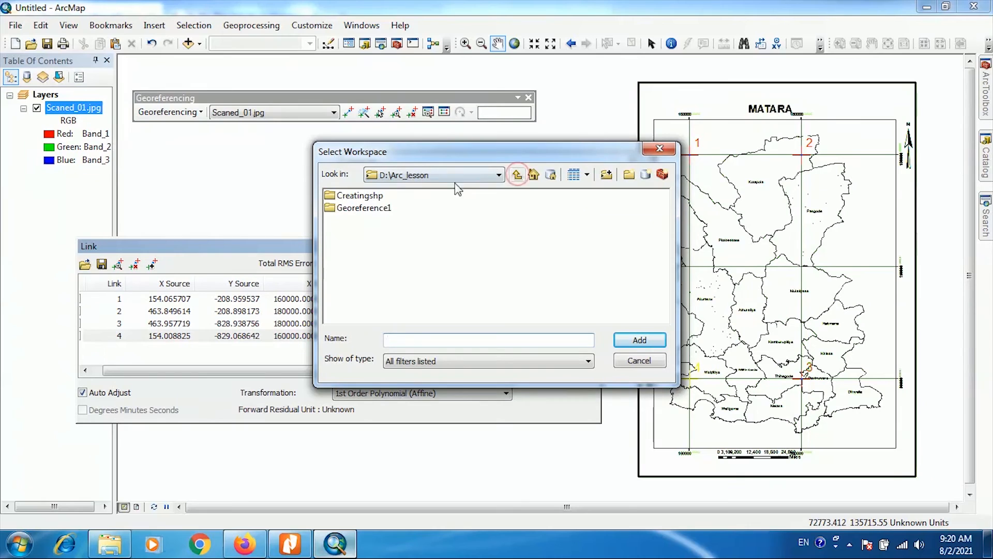
left_click(368, 207)
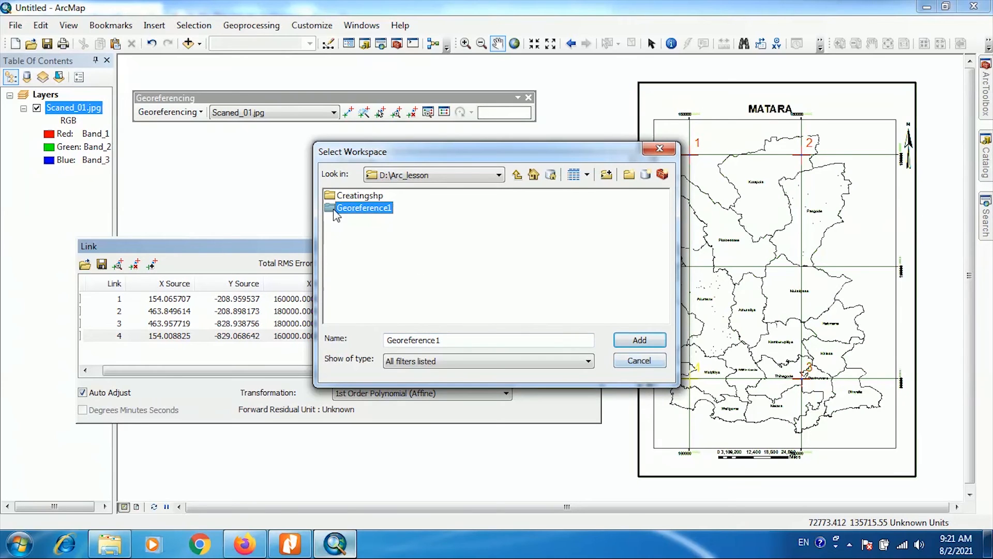
left_click(639, 340)
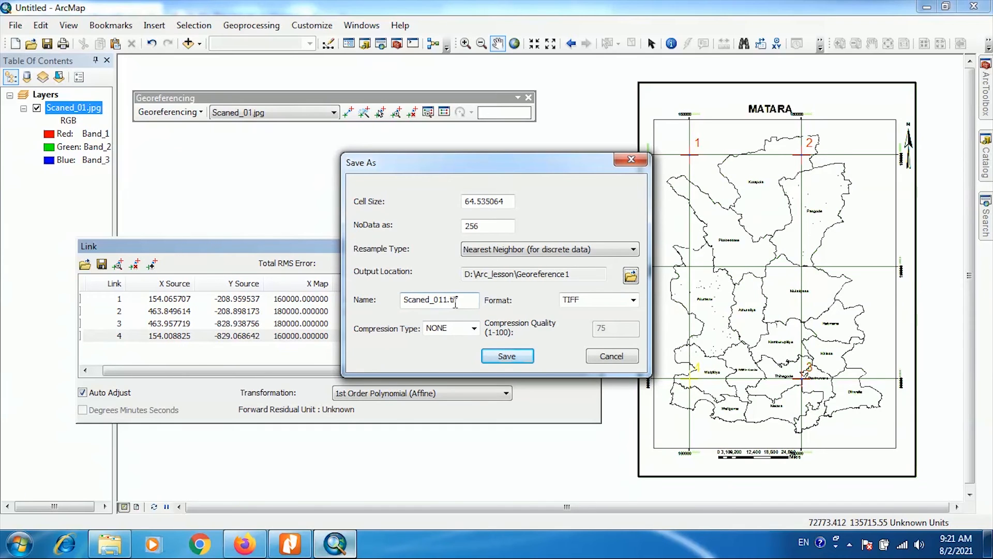
left_click(633, 300)
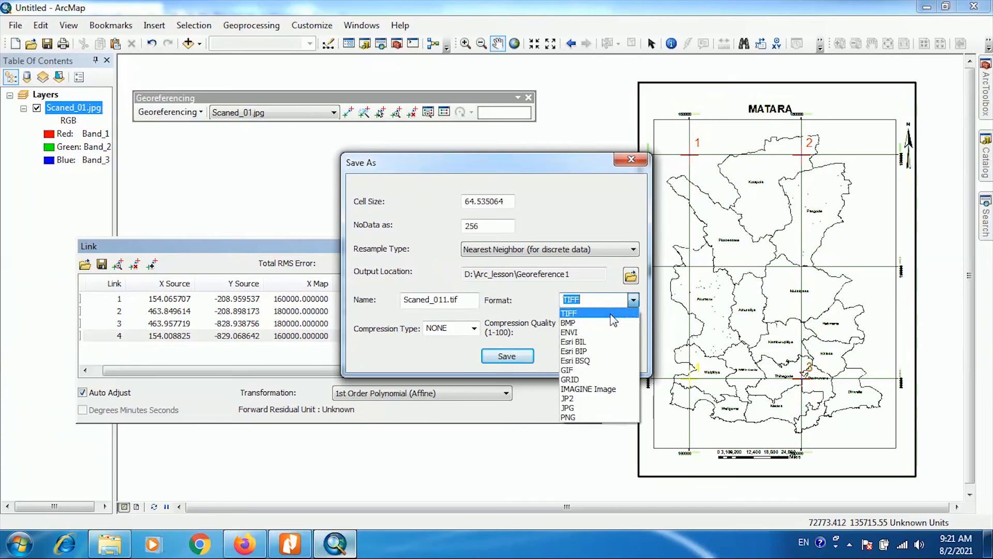
left_click(611, 314)
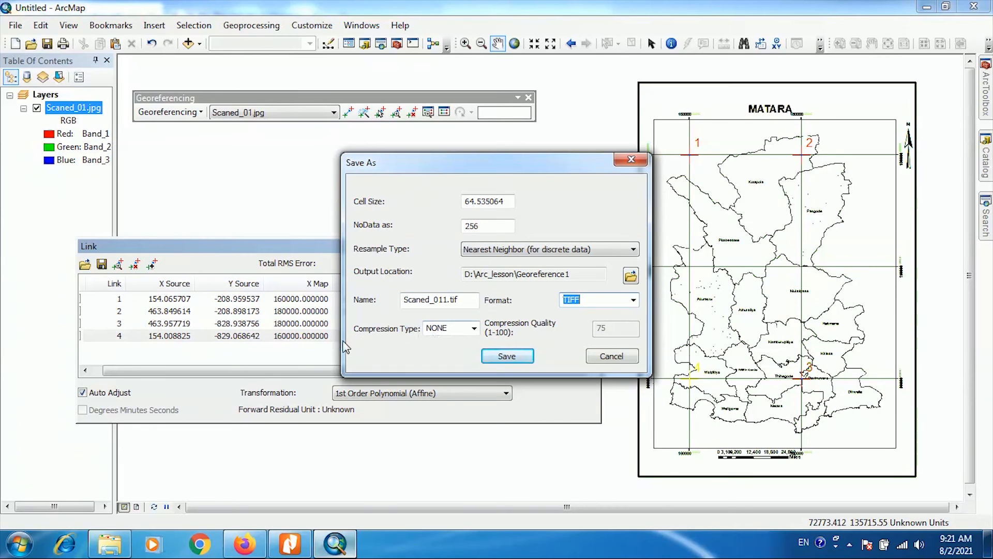
left_click(507, 357)
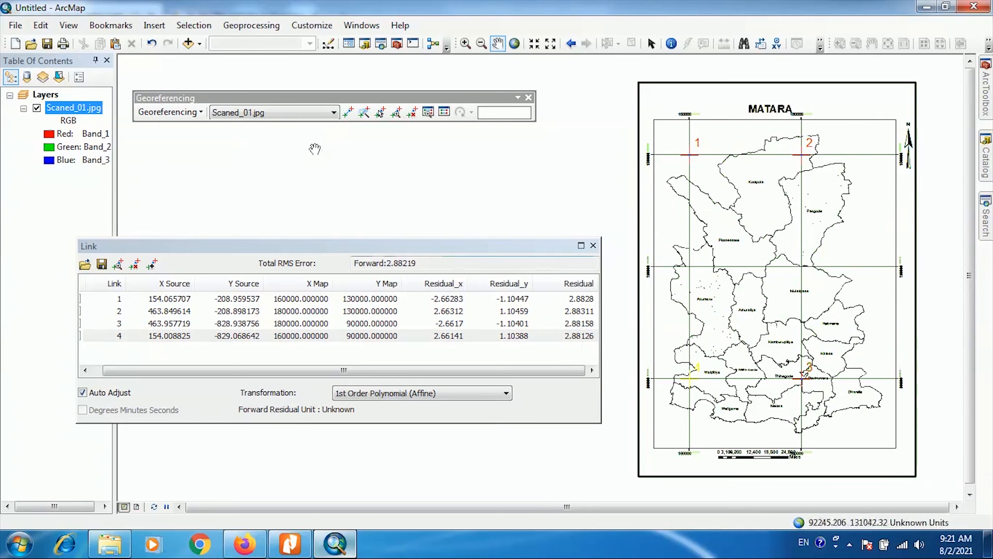
- Update the georeferencing of Scaned_01.jpg, close the link table and show the map at full extent
left_click(200, 113)
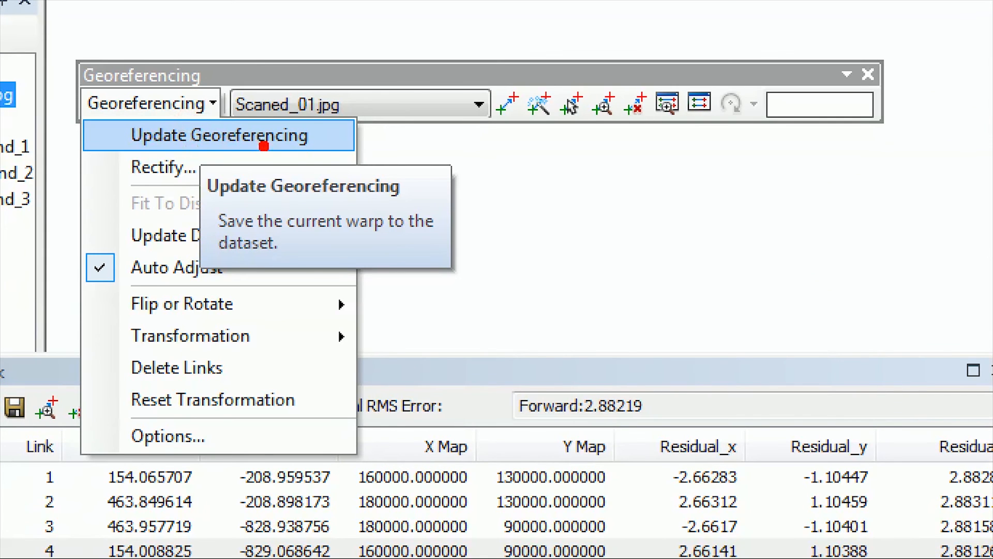
left_click(263, 146)
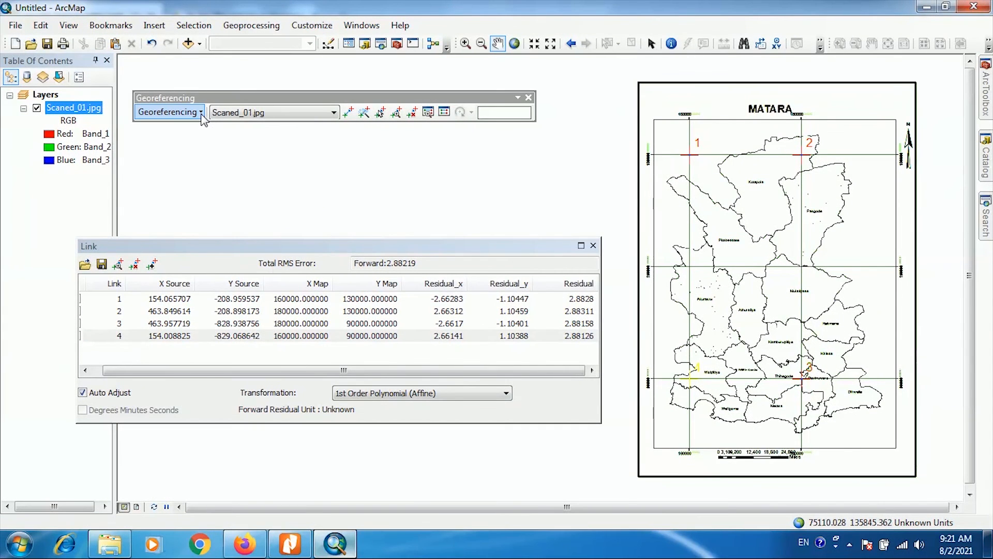
left_click(212, 103)
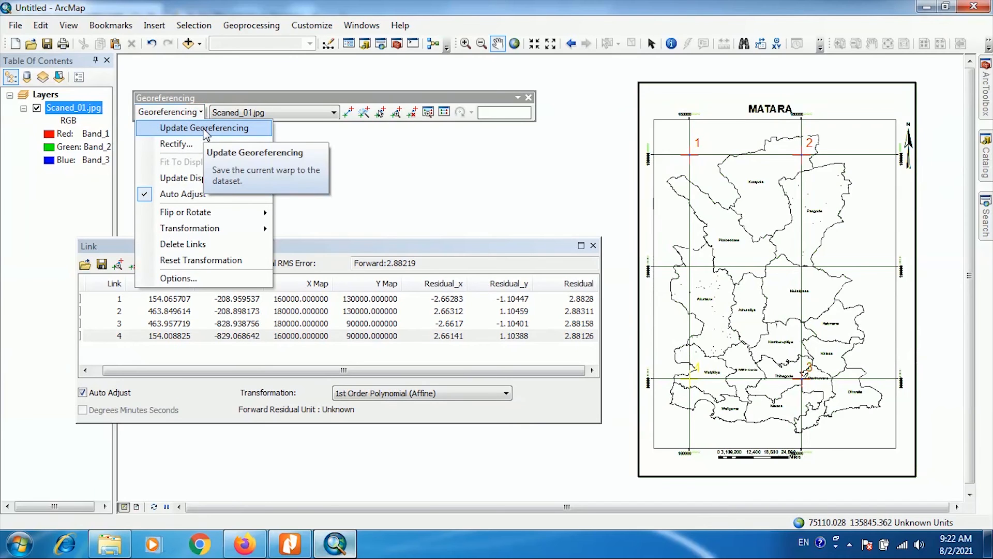
left_click(205, 131)
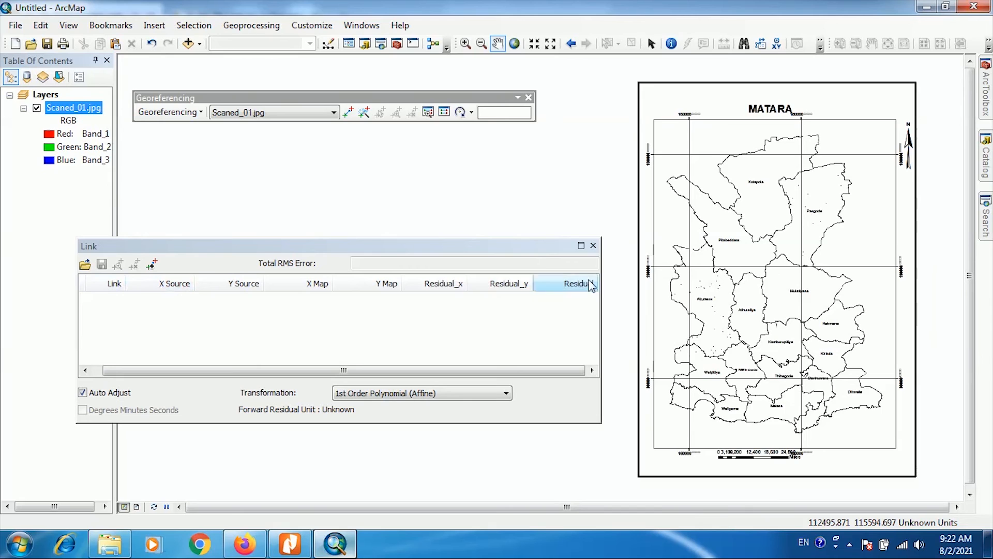
left_click(593, 246)
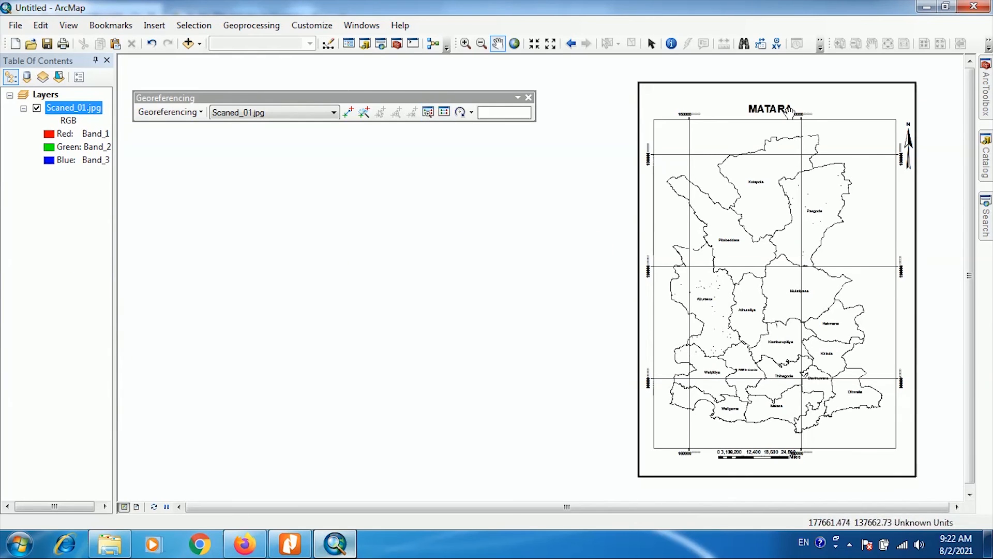
left_click(516, 44)
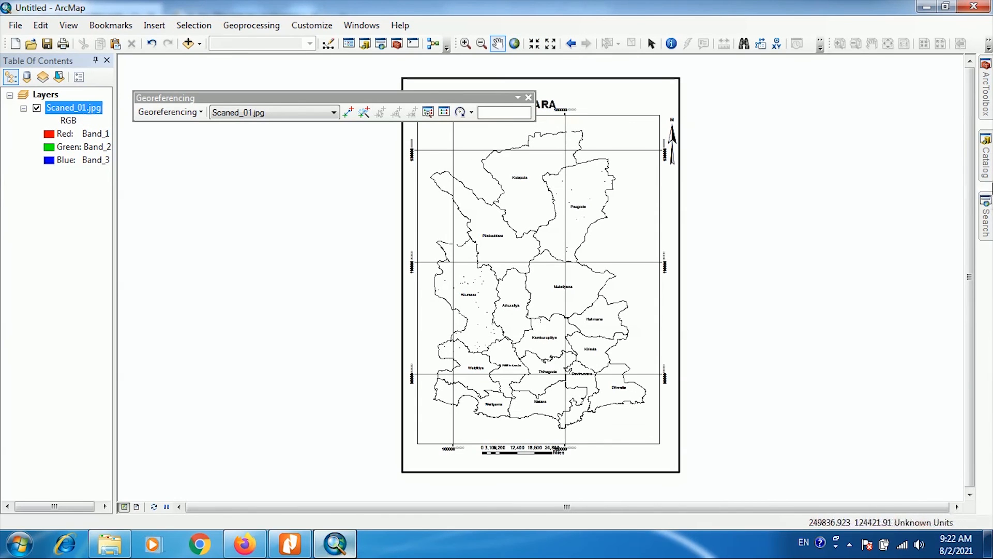
- Refresh the Georeference1 folder in the Catalog and add the rectified Scaned_011.tif to the map
left_click(987, 166)
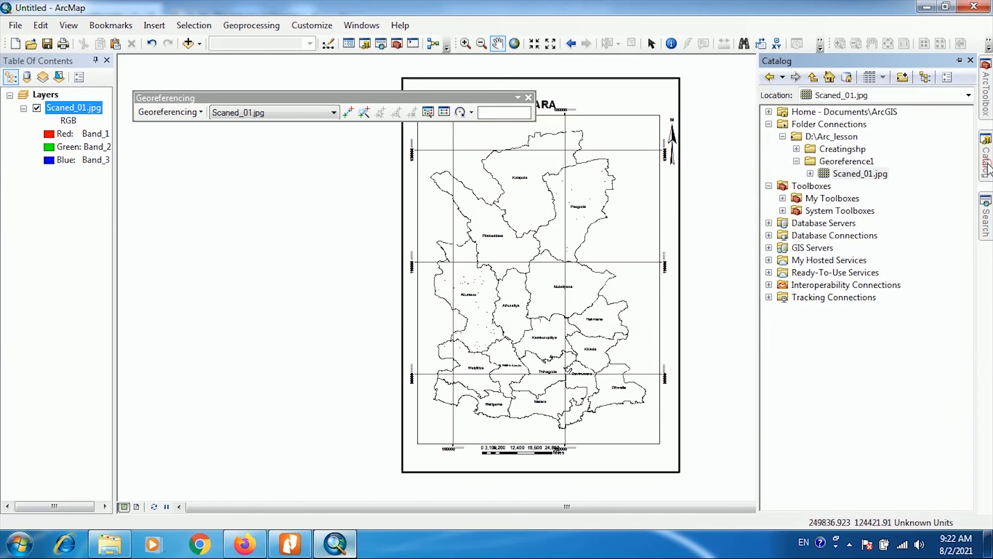
left_click(829, 162)
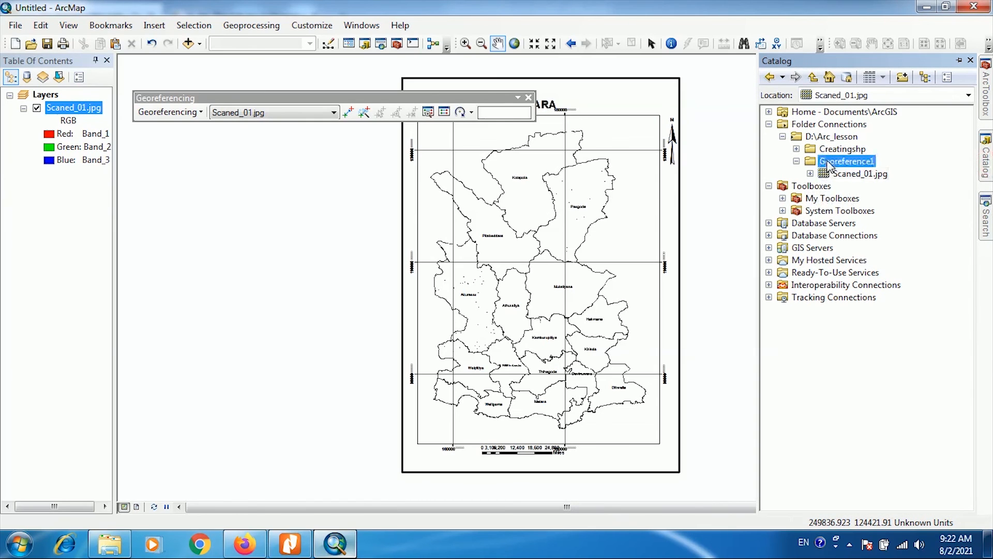
right_click(830, 163)
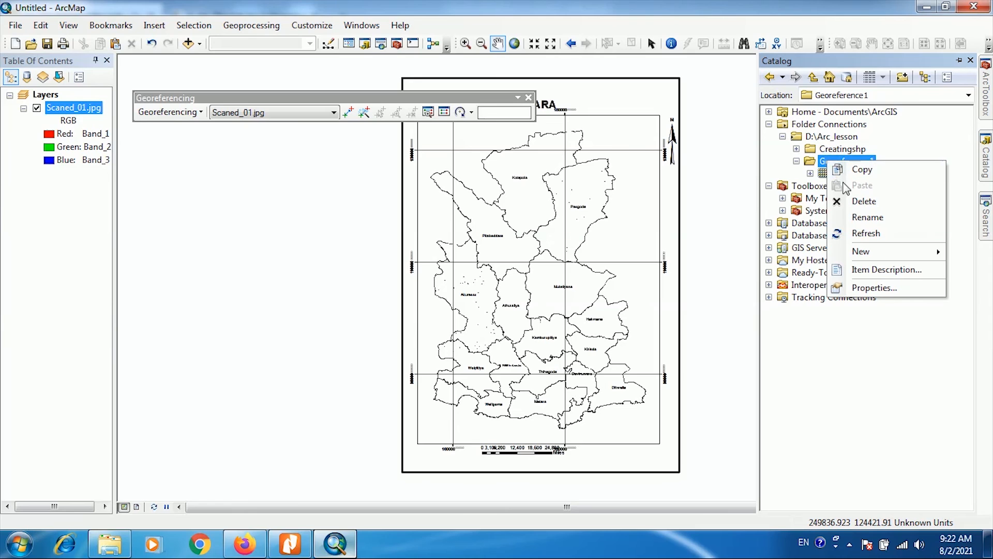
left_click(860, 235)
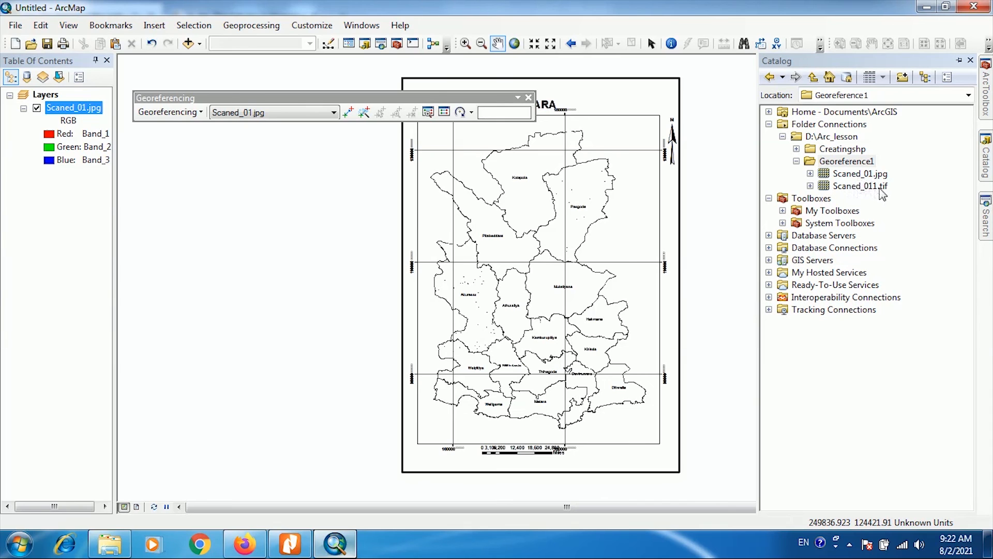
left_click(871, 187)
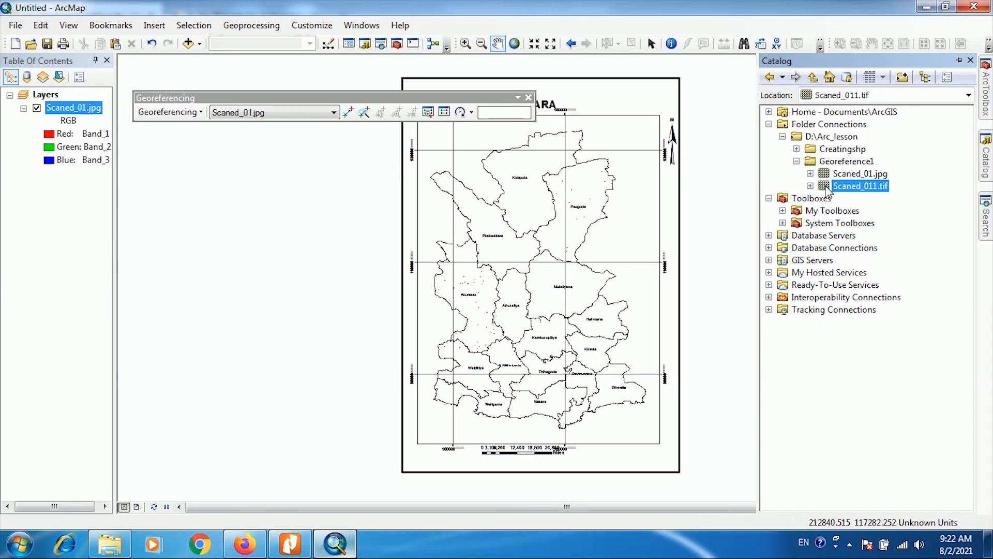
left_click_drag(825, 192, 588, 199)
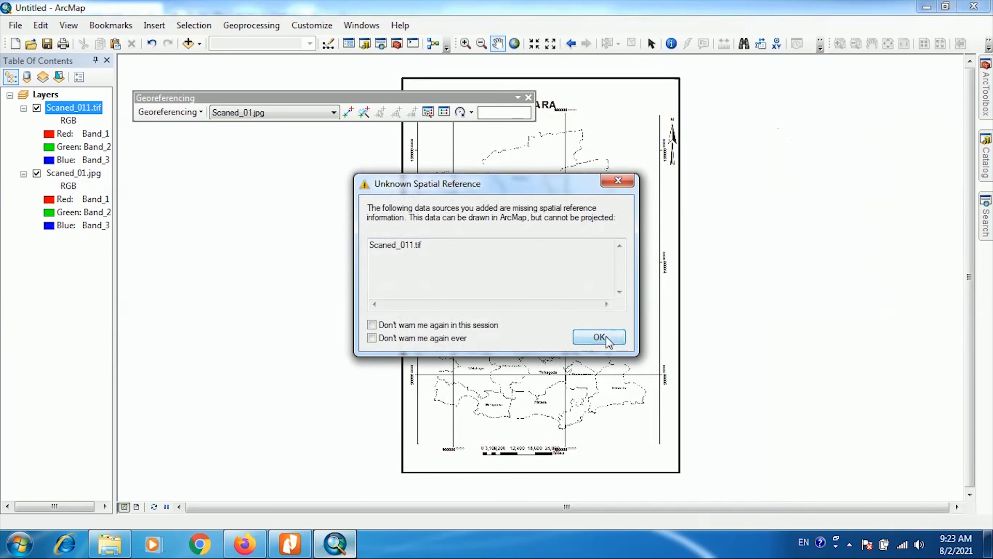
left_click(600, 337)
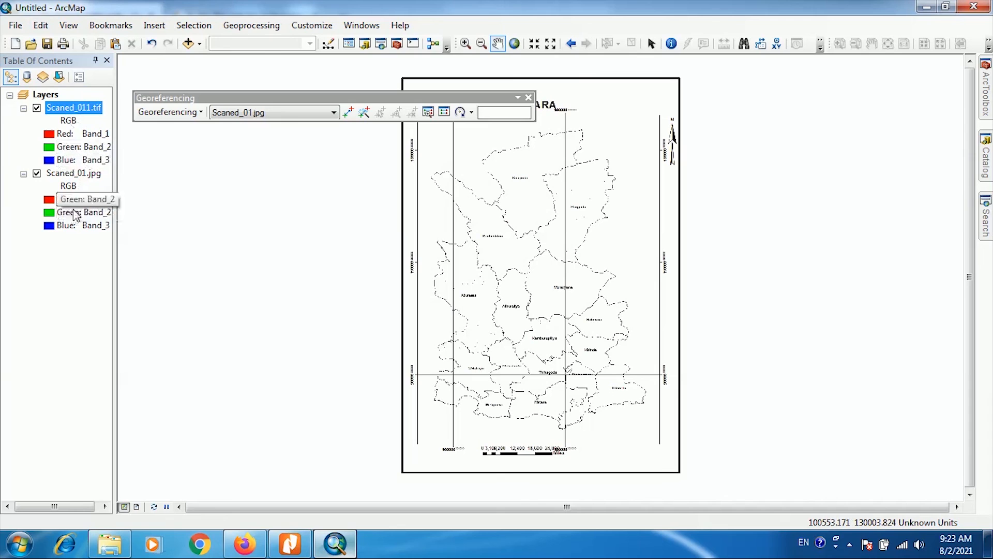
- Remove the Scaned_01.jpg layer from the map and zoom to the Scaned_011.tif layer
left_click(64, 174)
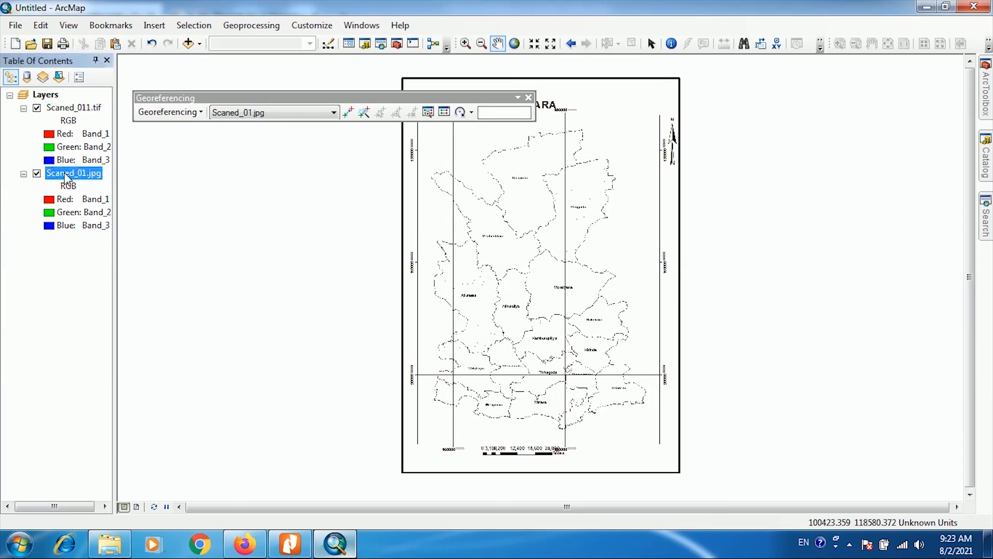
right_click(64, 173)
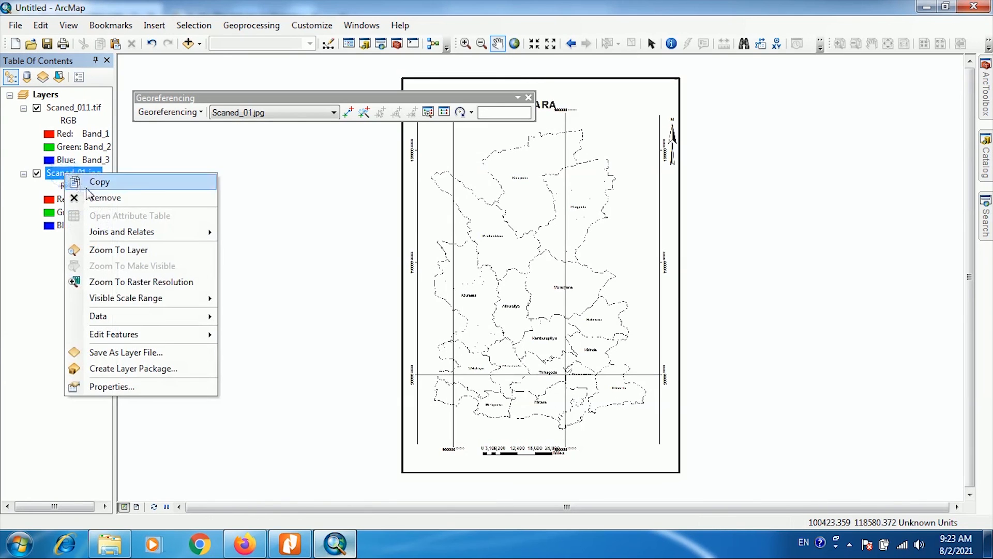
left_click(101, 201)
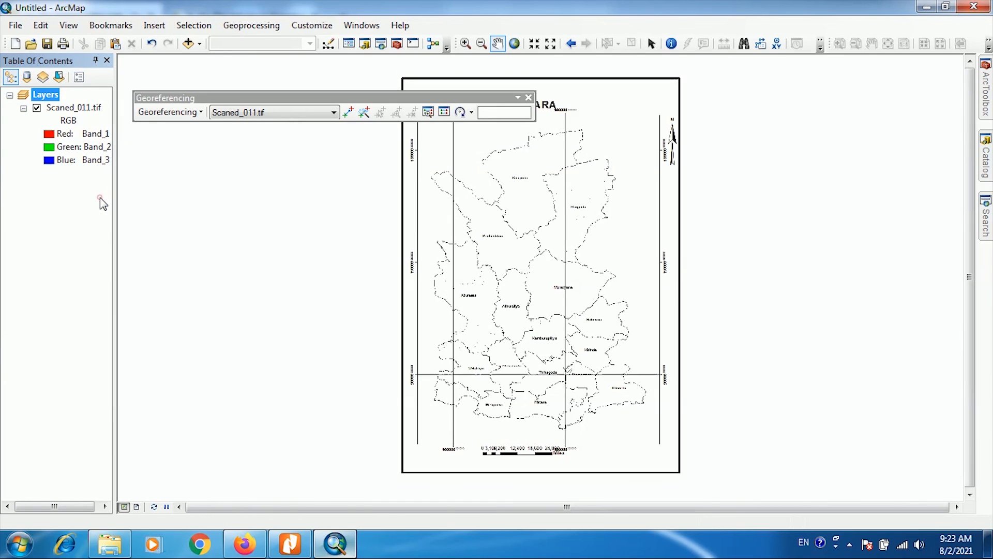
right_click(60, 110)
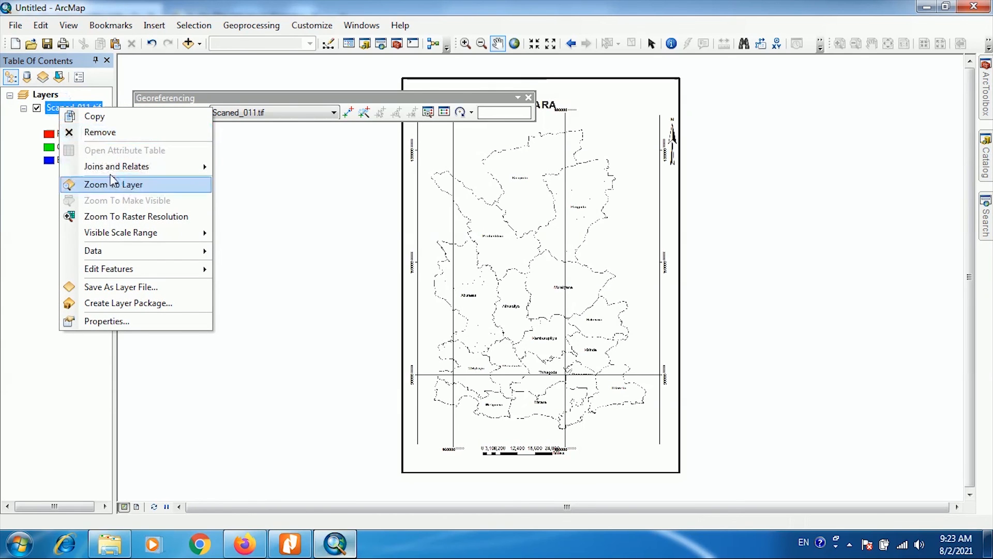
left_click(115, 186)
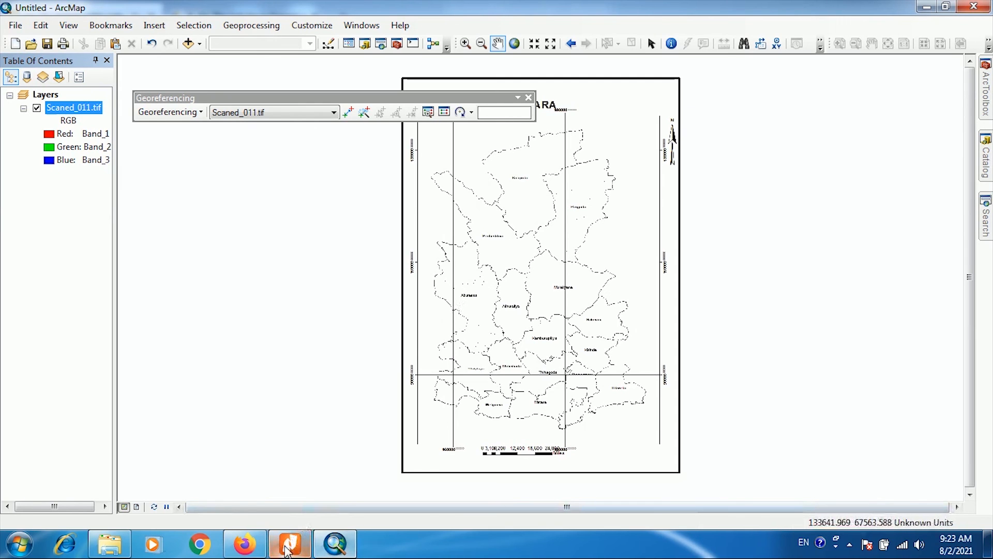
- Switch to the lecture notes in Google Slides and look through the slides around the labelled Matara map
left_click(245, 544)
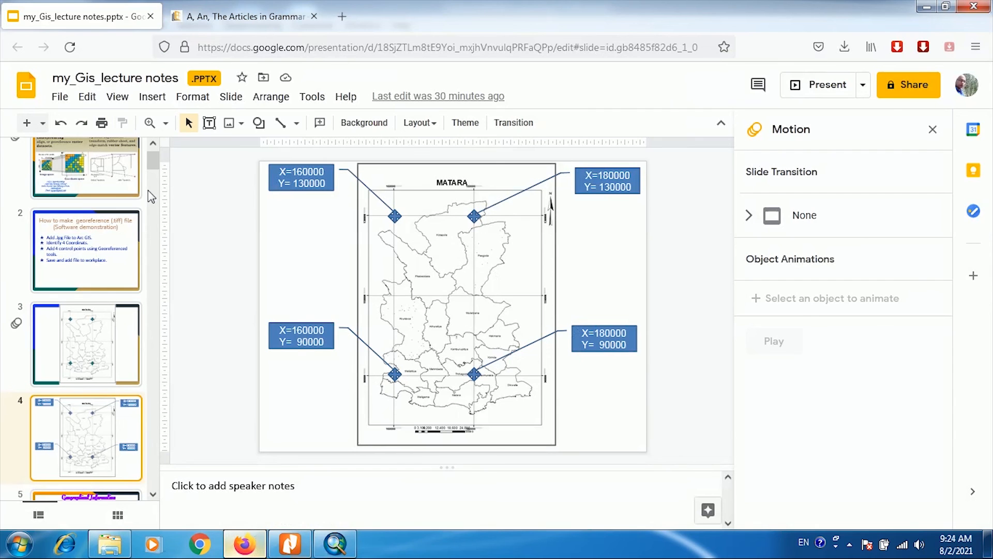
scroll(151, 172, "down", 2)
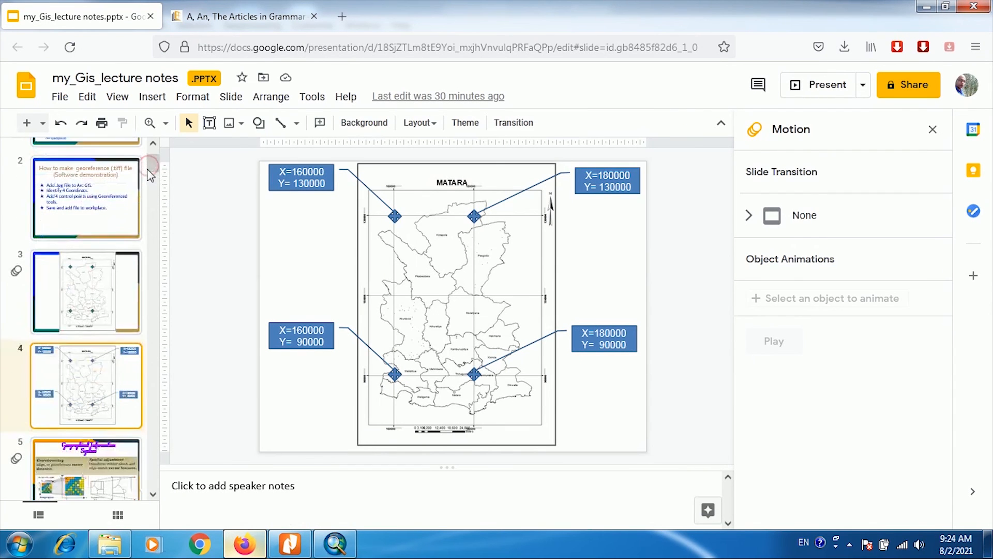